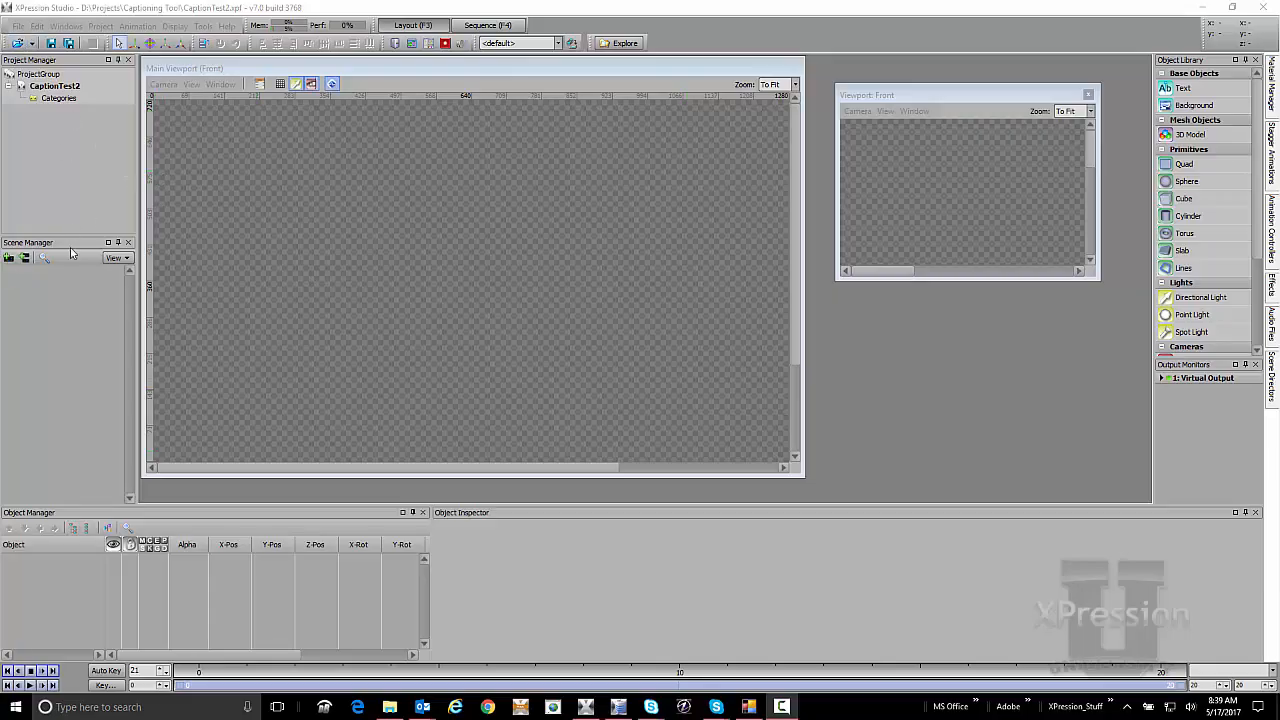
Create a new scene and close the small secondary Front viewport
{"action": "left_click", "coordinate": [9, 258]}
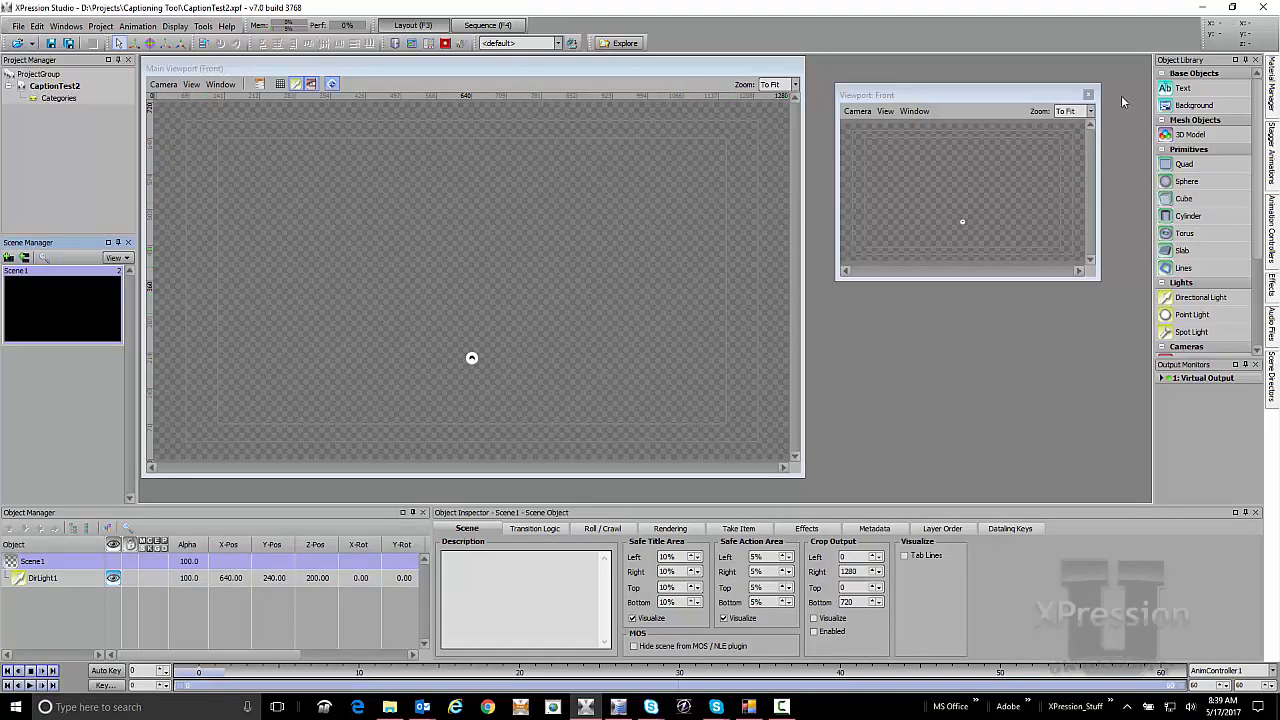
{"action": "left_click", "coordinate": [1088, 94]}
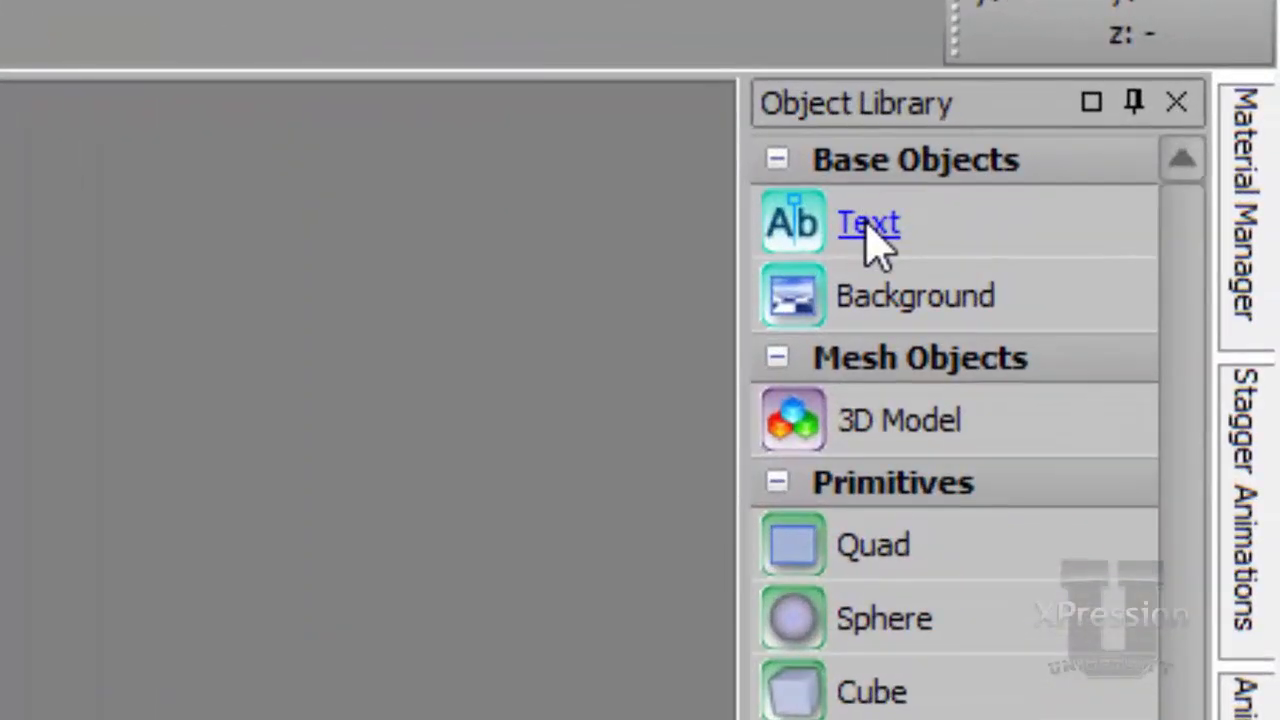
Add three text objects to the scene
{"action": "left_click", "coordinate": [1185, 91]}
{"action": "double_click", "coordinate": [868, 224]}
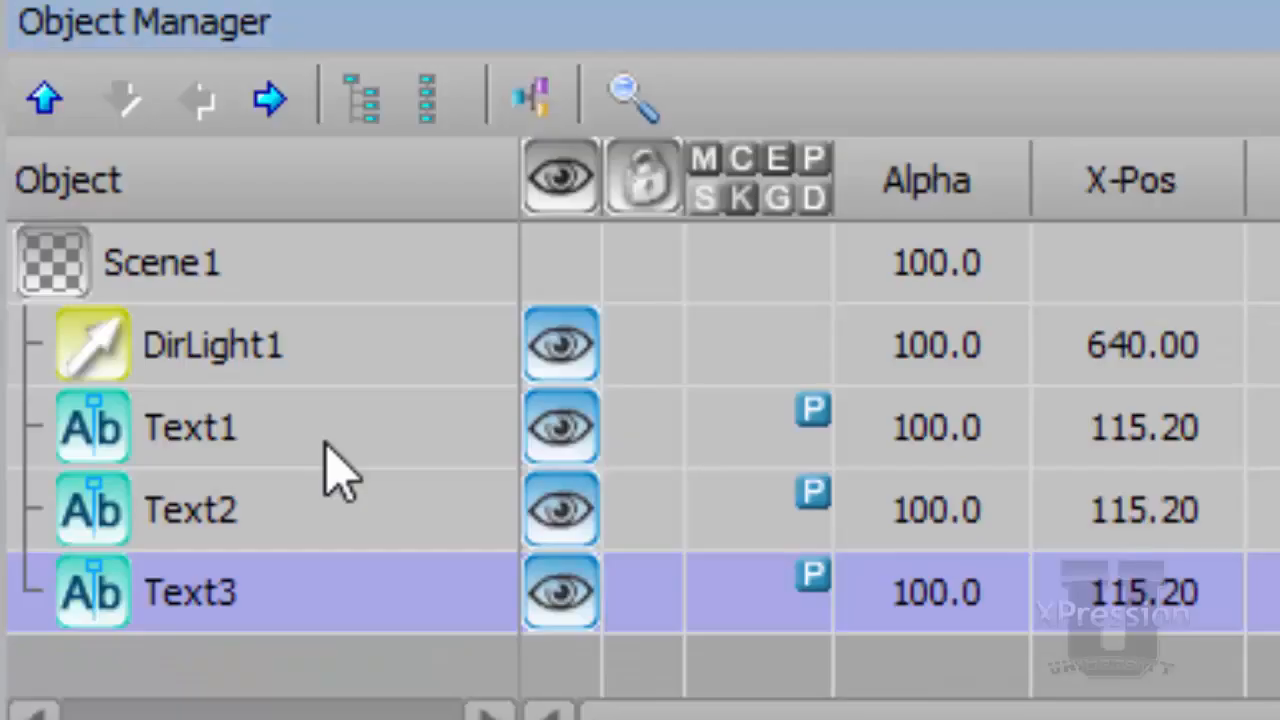
{"action": "left_click", "coordinate": [324, 443]}
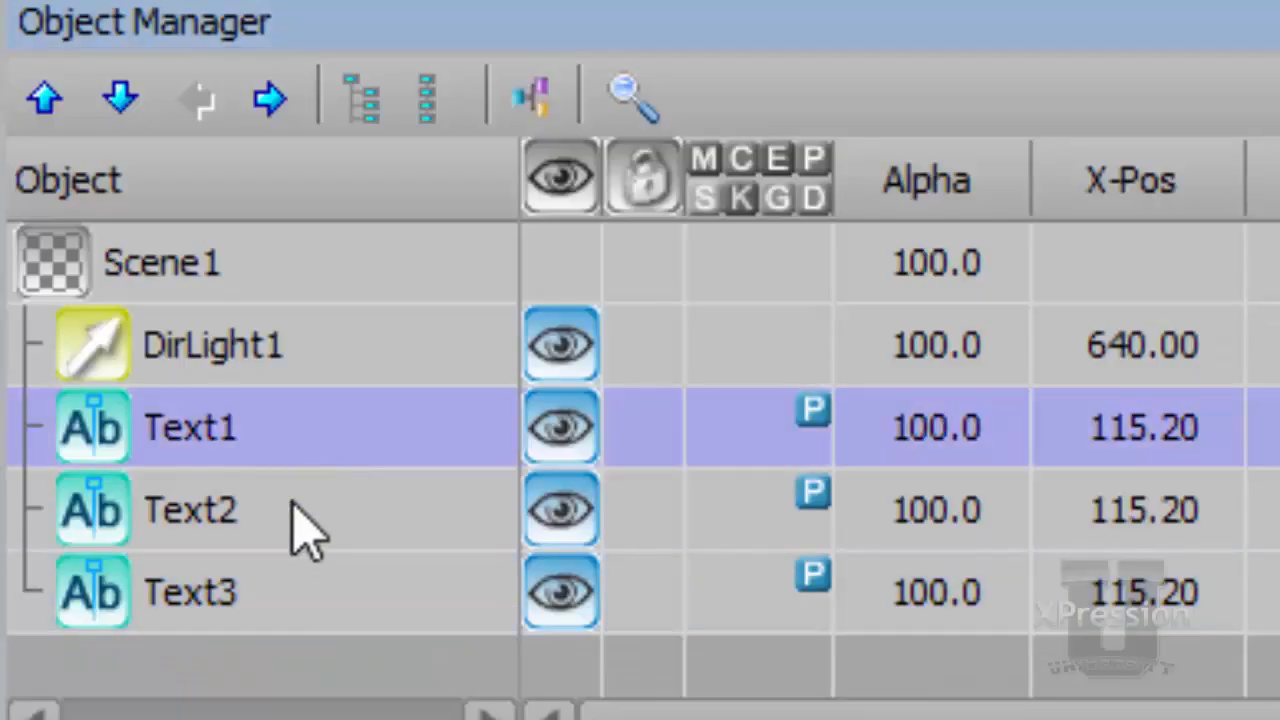
{"action": "left_click", "coordinate": [291, 510]}
Lower the Text3 object by setting its Y position to 505
{"action": "left_click", "coordinate": [289, 578]}
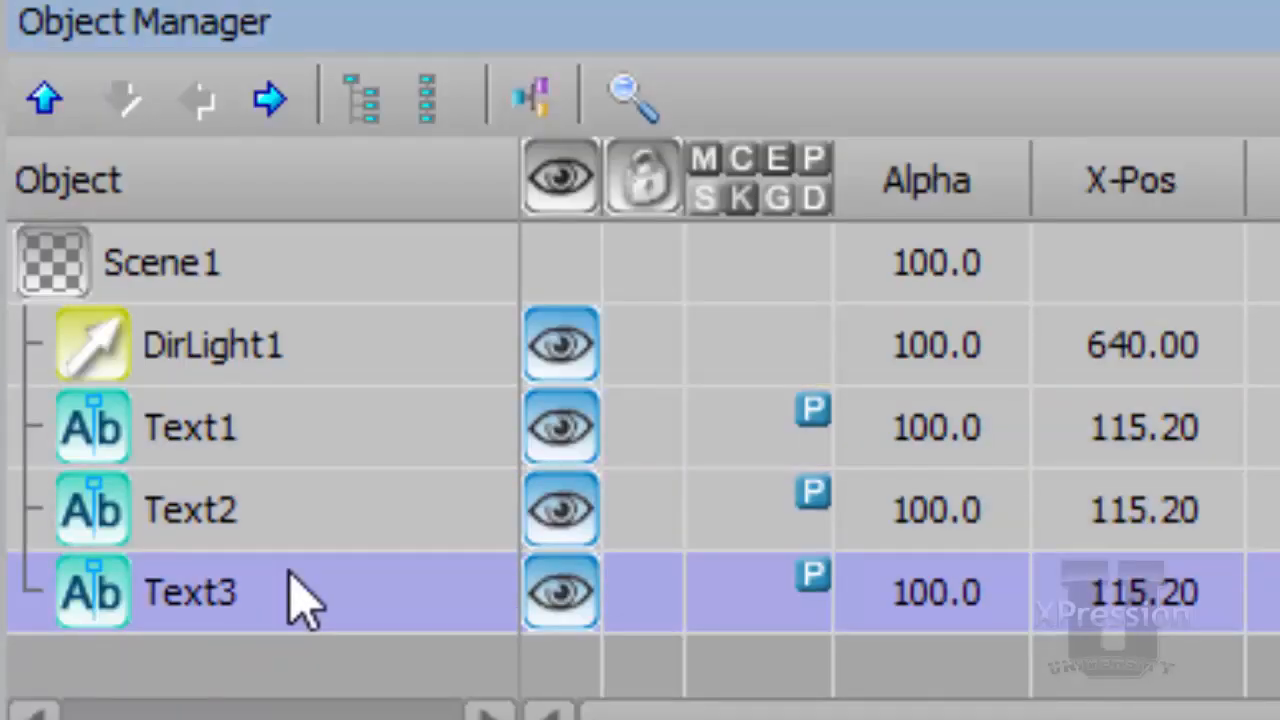
{"action": "left_click", "coordinate": [600, 112]}
{"action": "double_click", "coordinate": [277, 314]}
{"action": "type", "text": "589"}
{"action": "key", "text": "Return"}
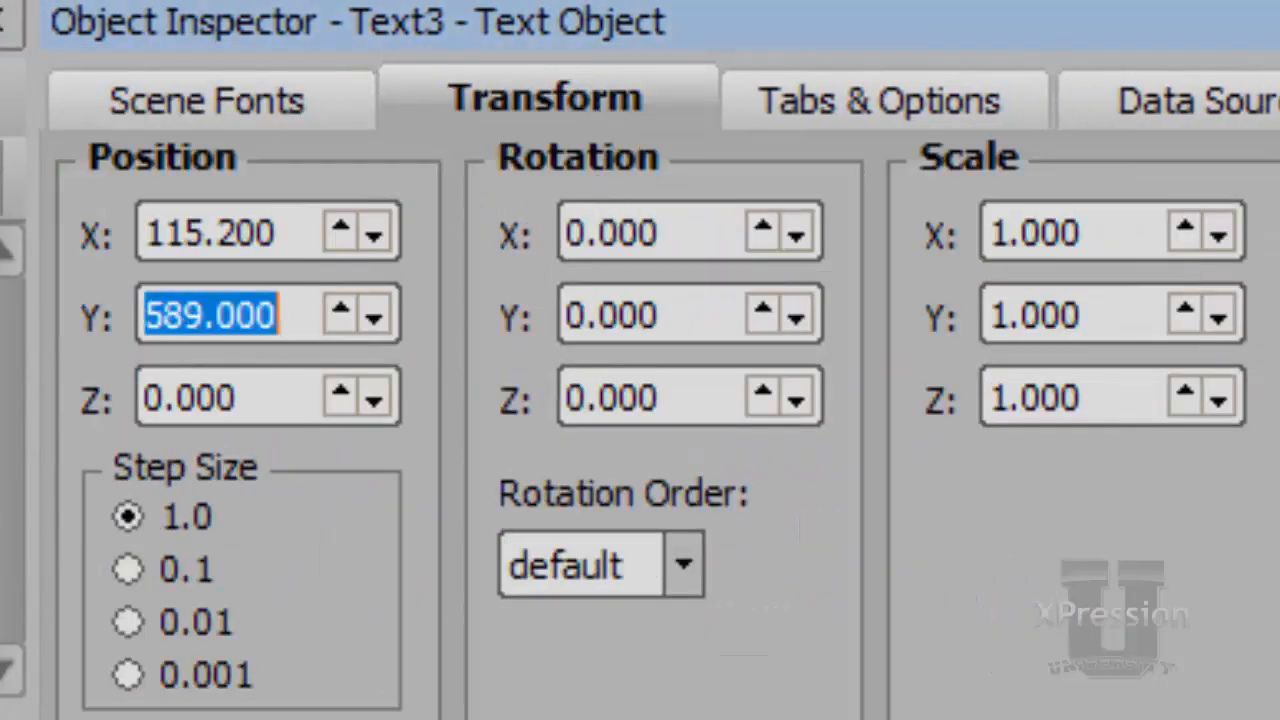
{"action": "scroll", "coordinate": [277, 314], "scroll_direction": "down", "scroll_amount": 20}
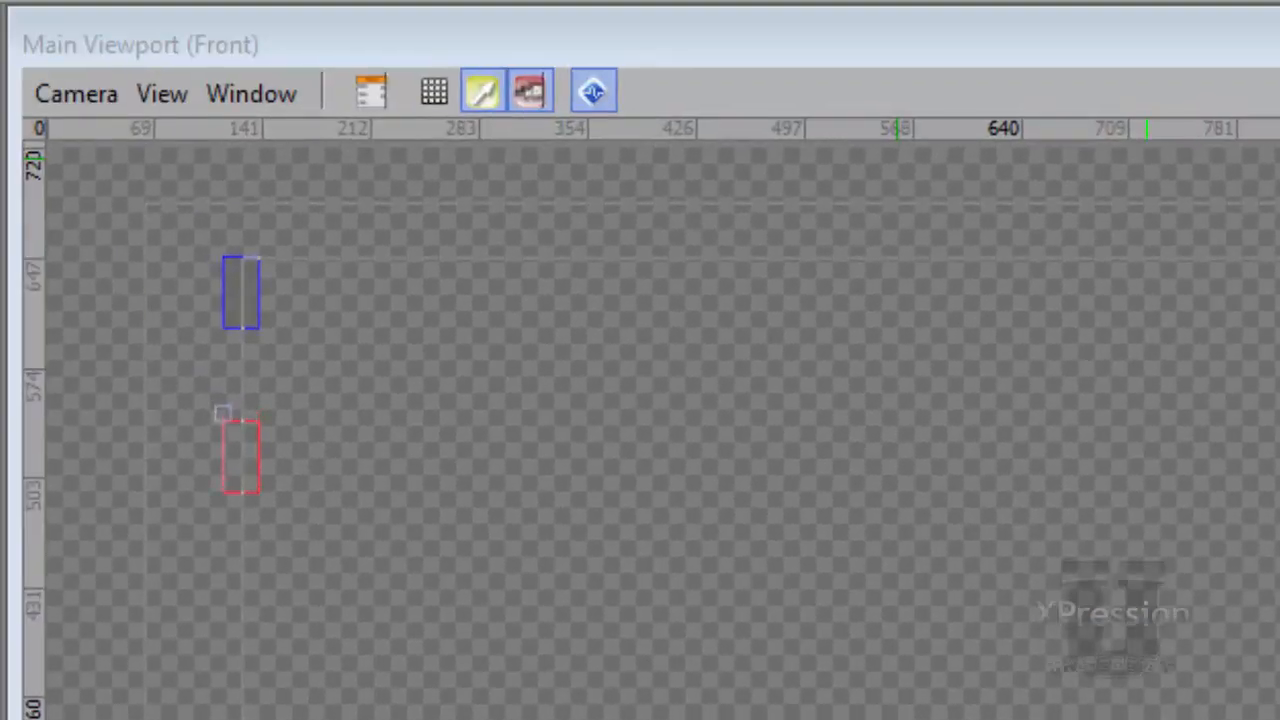
{"action": "scroll", "coordinate": [241, 457], "scroll_direction": "down", "scroll_amount": 1}
{"action": "scroll", "coordinate": [241, 461], "scroll_direction": "up", "scroll_amount": 9}
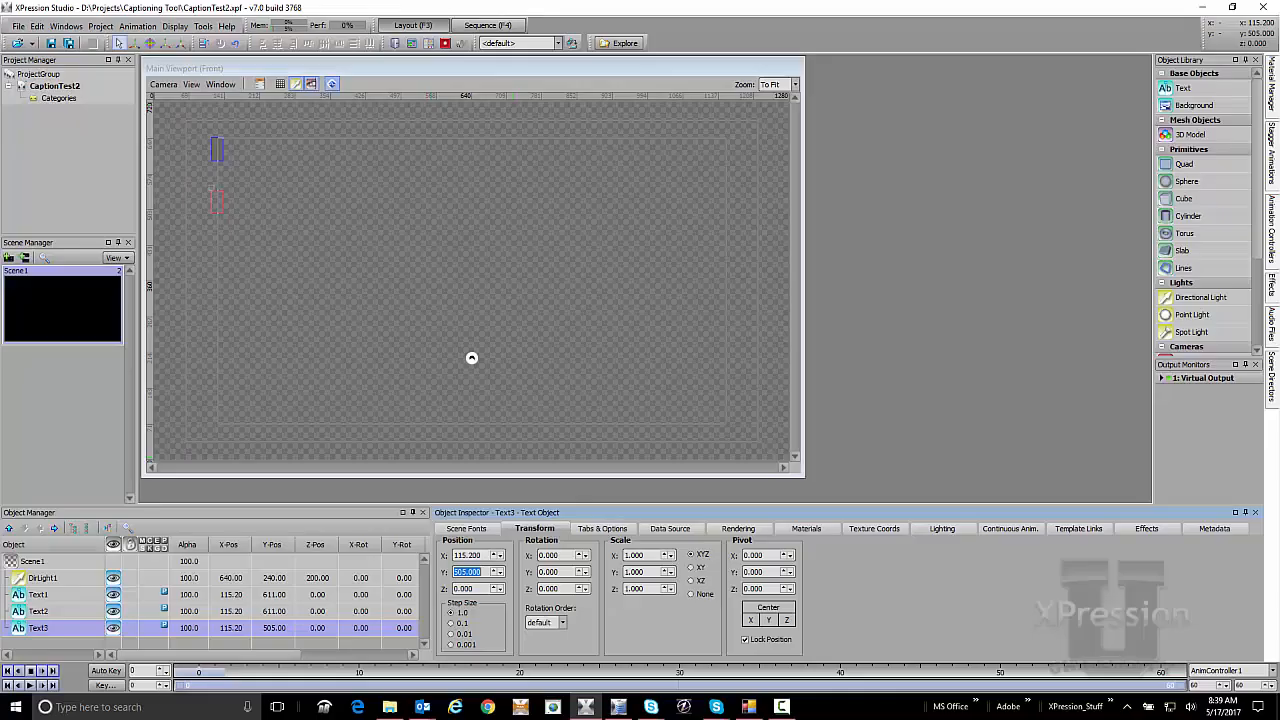
Distribute the Text1, Text2 and Text3 objects evenly in the vertical direction and show their font settings
{"action": "left_click", "coordinate": [80, 597], "text": "shift"}
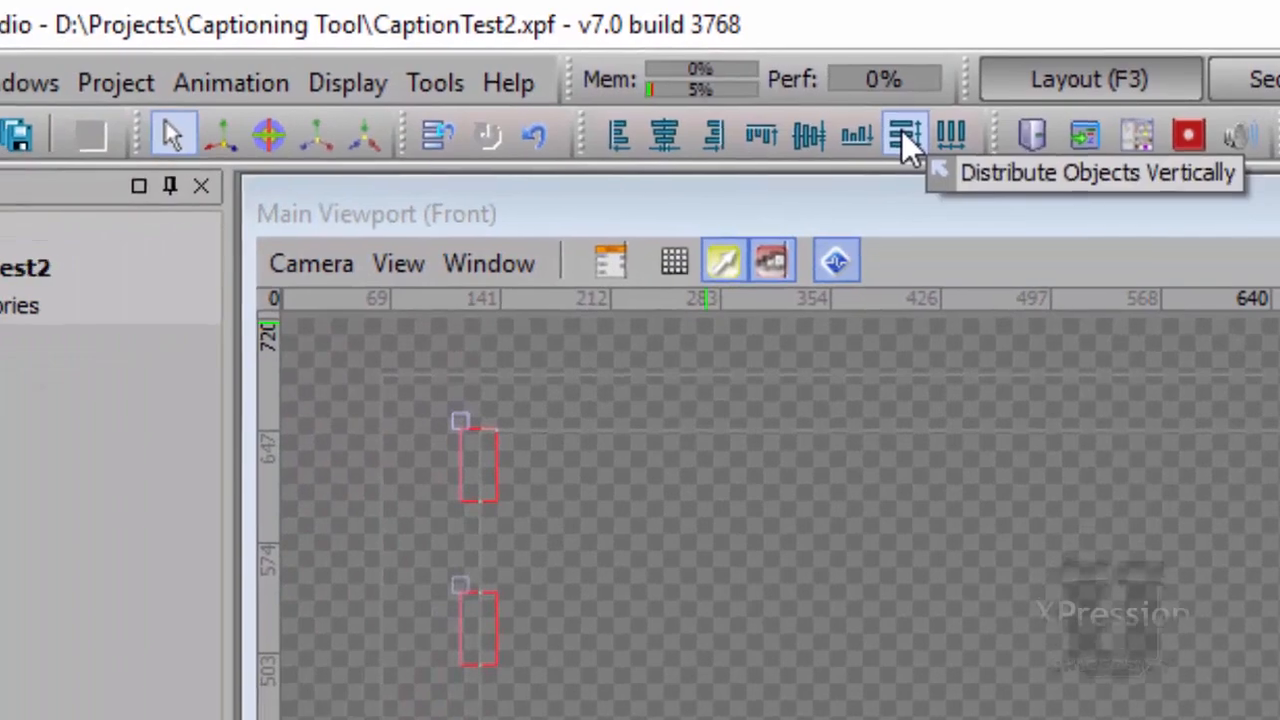
{"action": "left_click", "coordinate": [702, 208]}
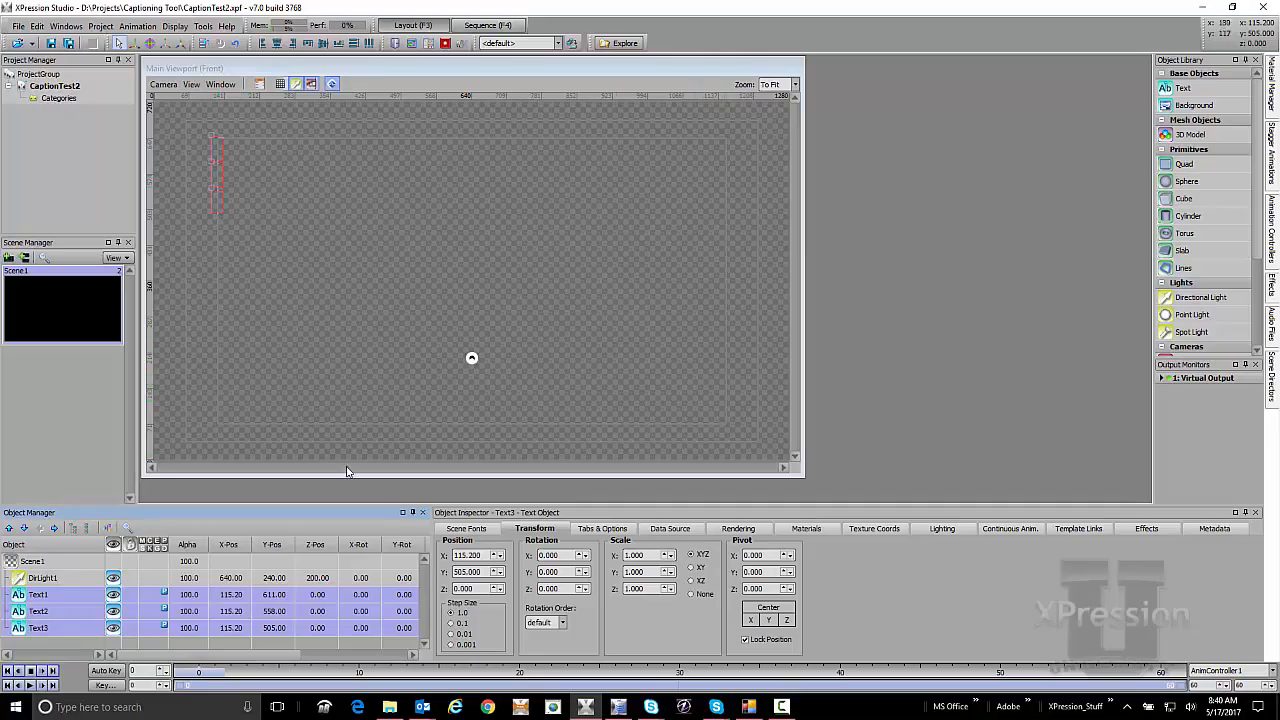
{"action": "left_click", "coordinate": [481, 532]}
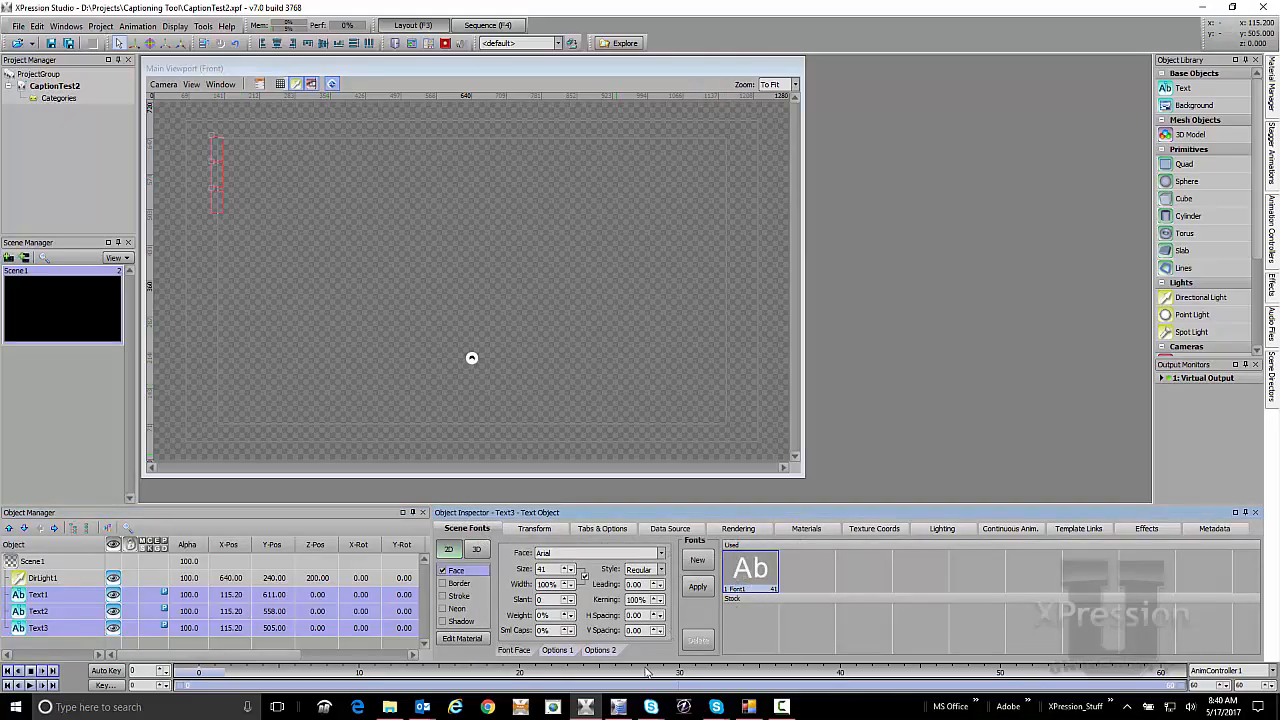
Switch to XPression DataLinq Server and add a new Captioning DataLinq Source
{"action": "left_click", "coordinate": [617, 707]}
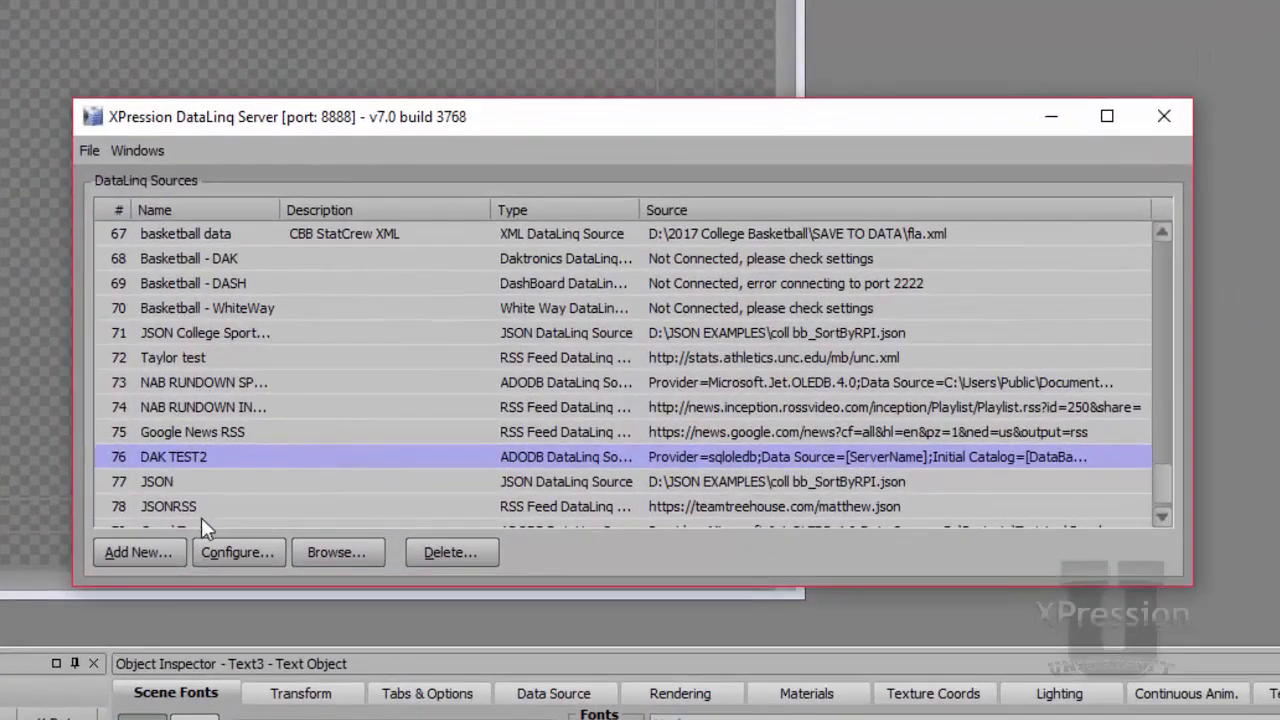
{"action": "left_click", "coordinate": [160, 557]}
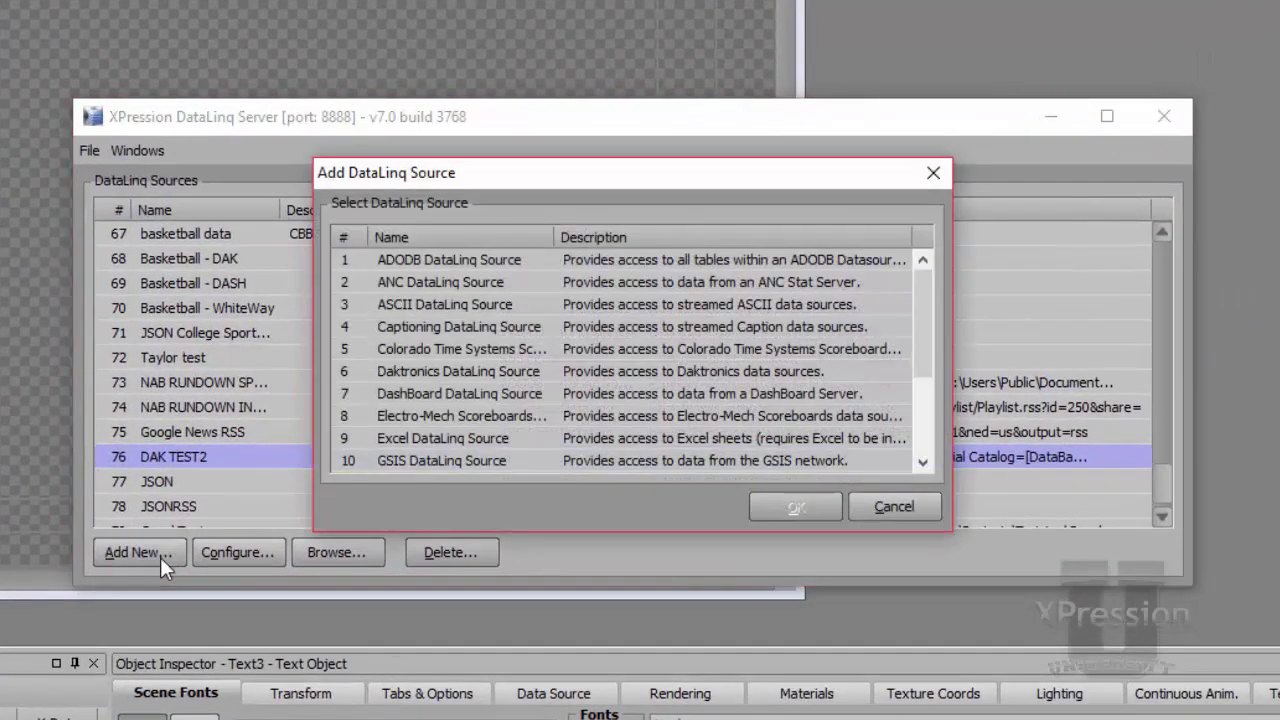
{"action": "left_click", "coordinate": [459, 329]}
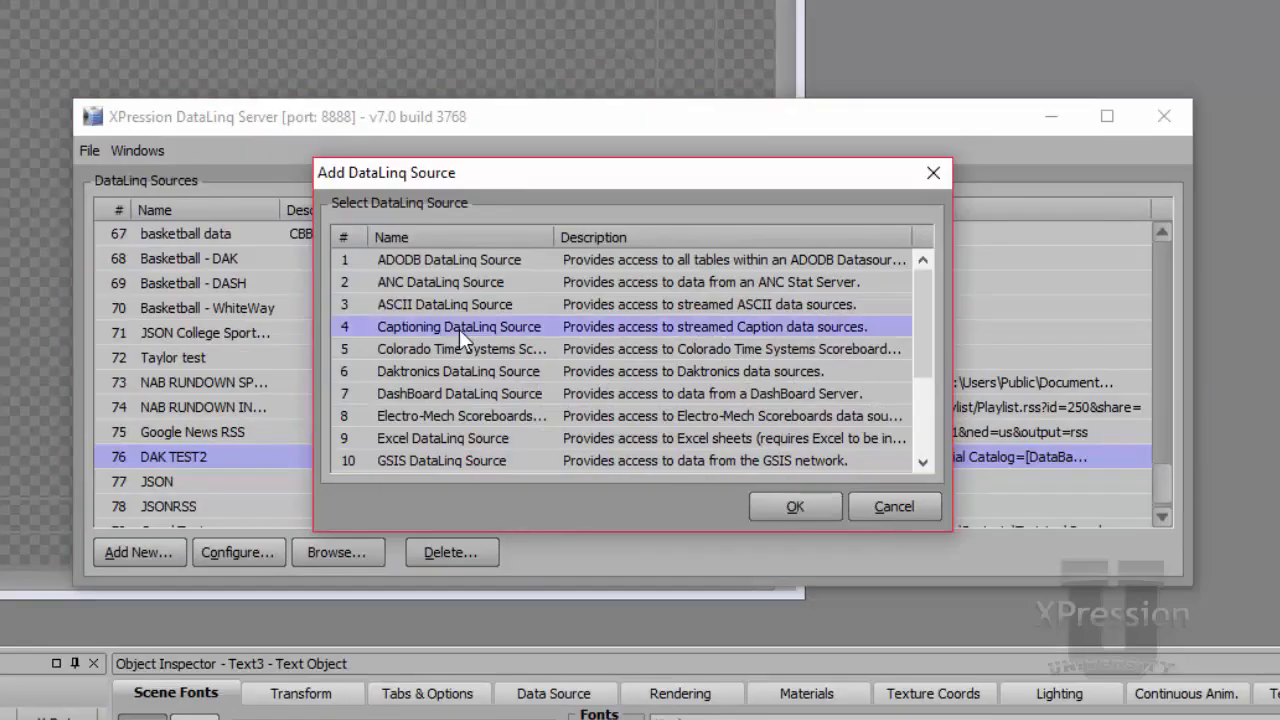
{"action": "left_click", "coordinate": [790, 508]}
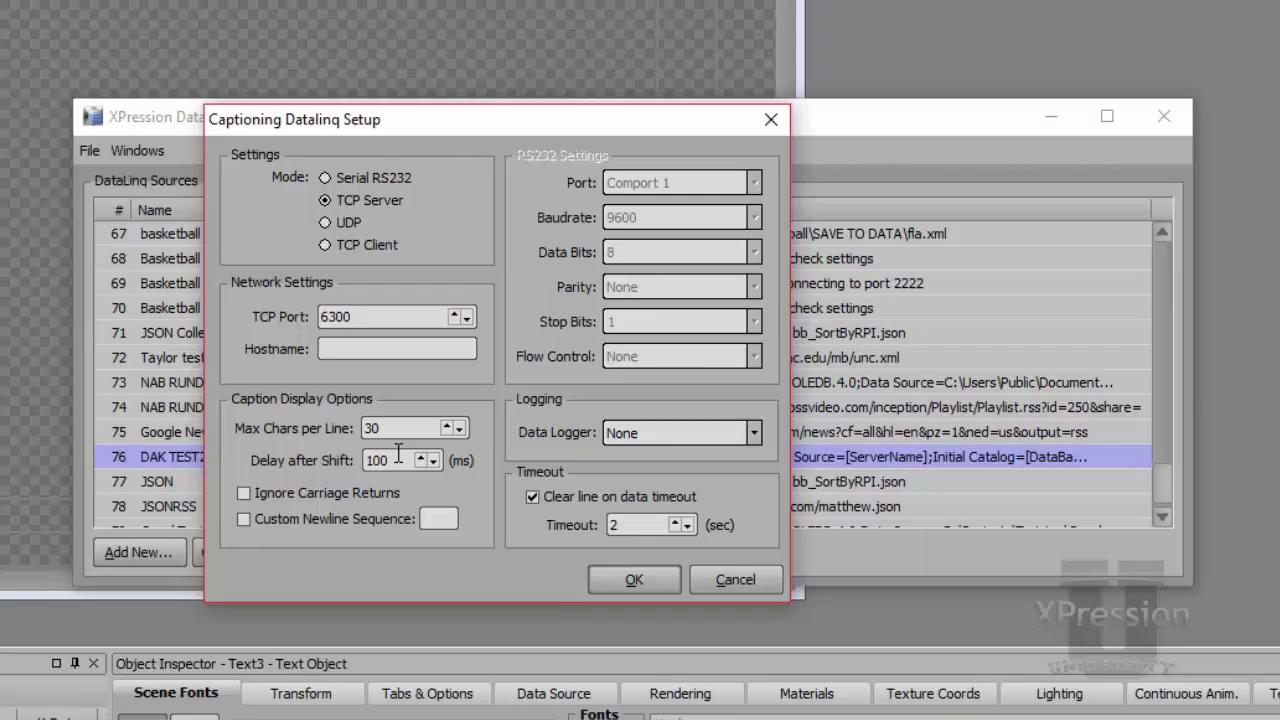
Enable Ignore Carriage Returns for the captioning source, leave the data logger at None, and accept the setup
{"action": "left_click", "coordinate": [391, 464]}
{"action": "left_click", "coordinate": [315, 490]}
{"action": "left_click", "coordinate": [621, 434]}
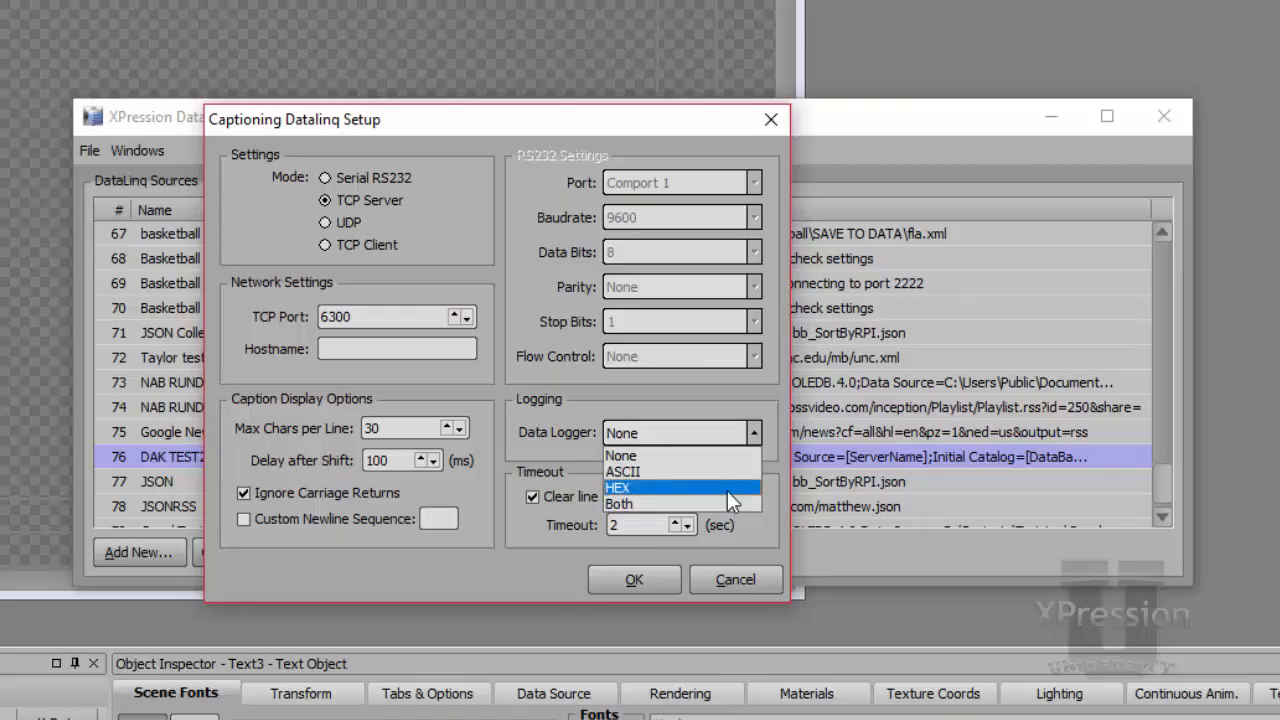
{"action": "left_click", "coordinate": [582, 427]}
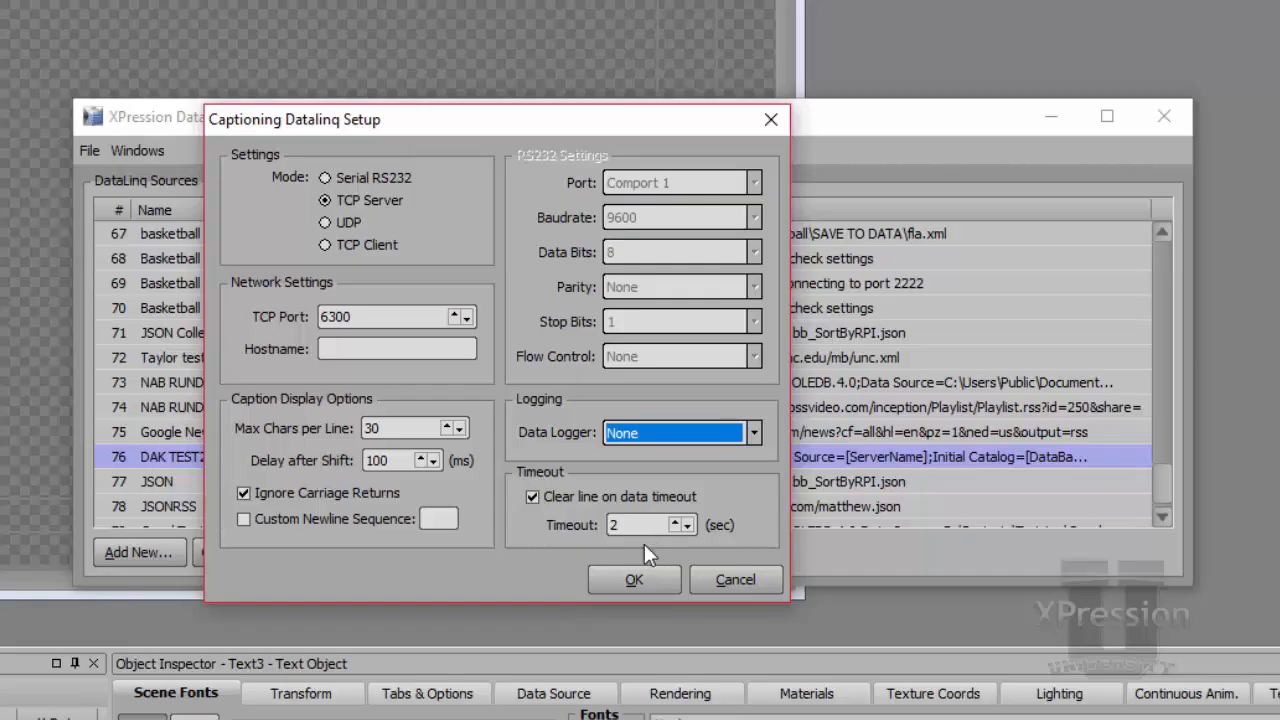
{"action": "left_click", "coordinate": [634, 579]}
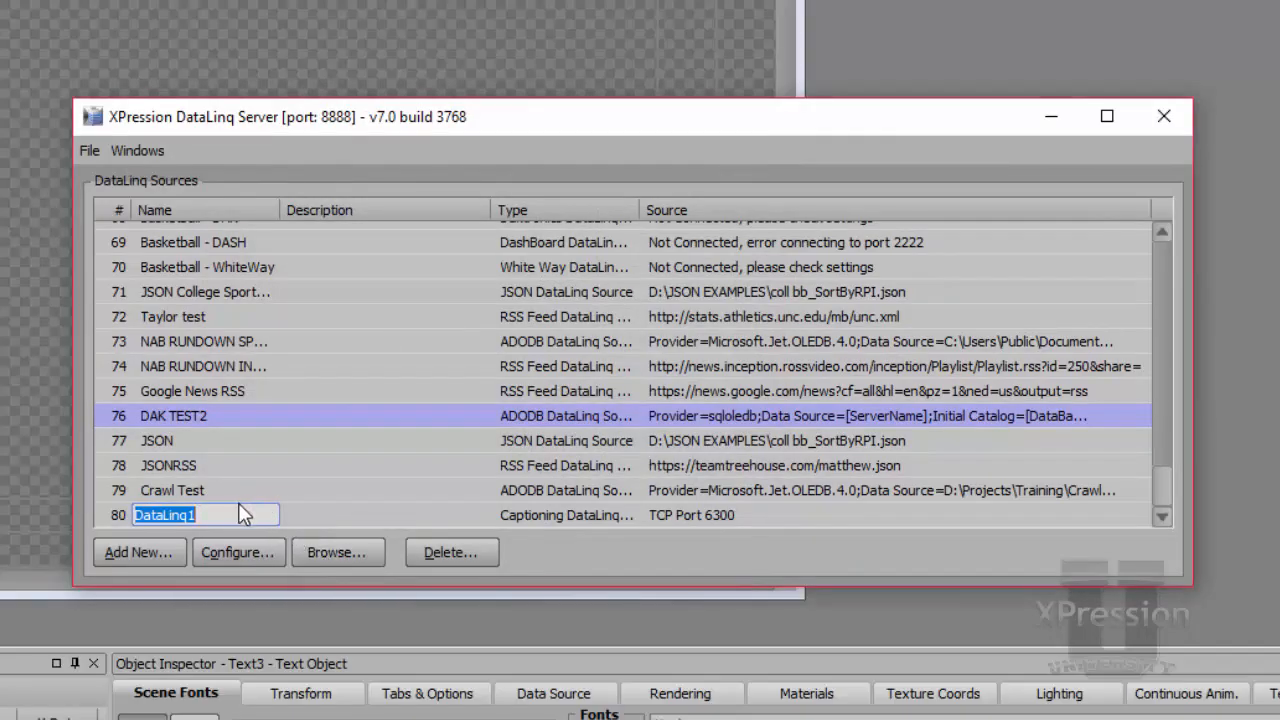
Name the new DataLinq source Captioning and return to XPression Studio
{"action": "type", "text": "Captionin"}
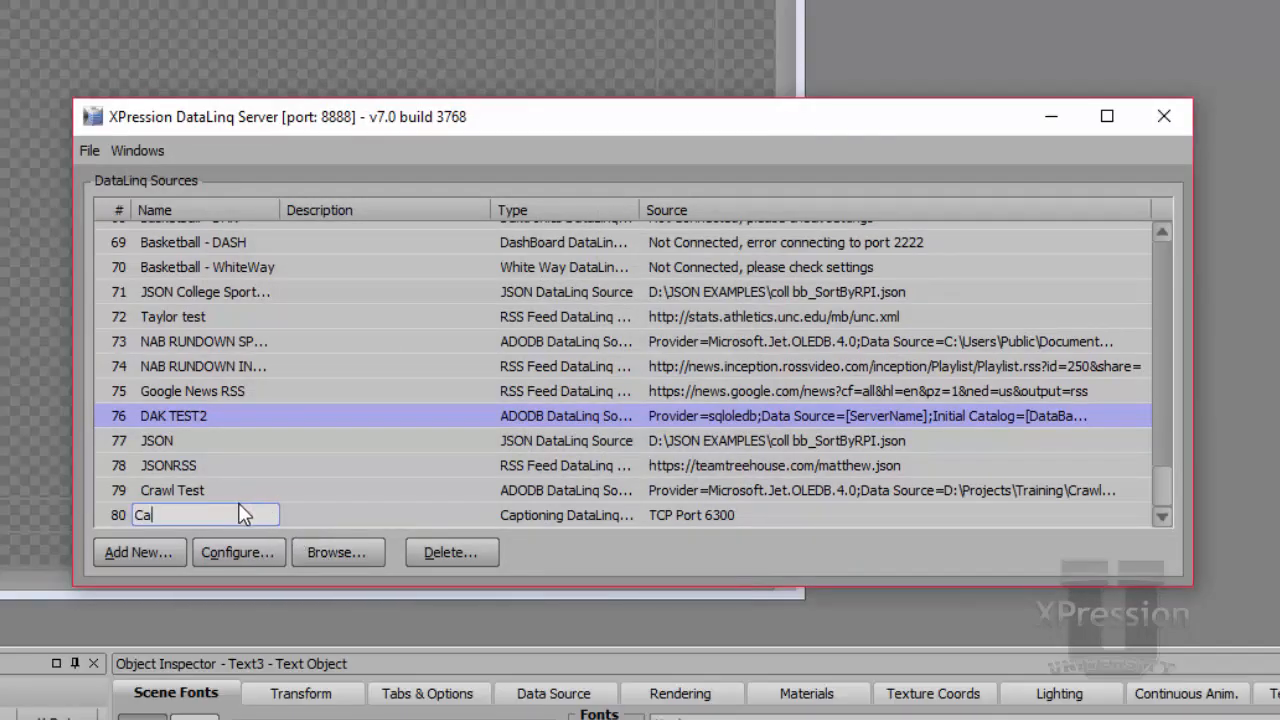
{"action": "type", "text": "g"}
{"action": "key", "text": "Return"}
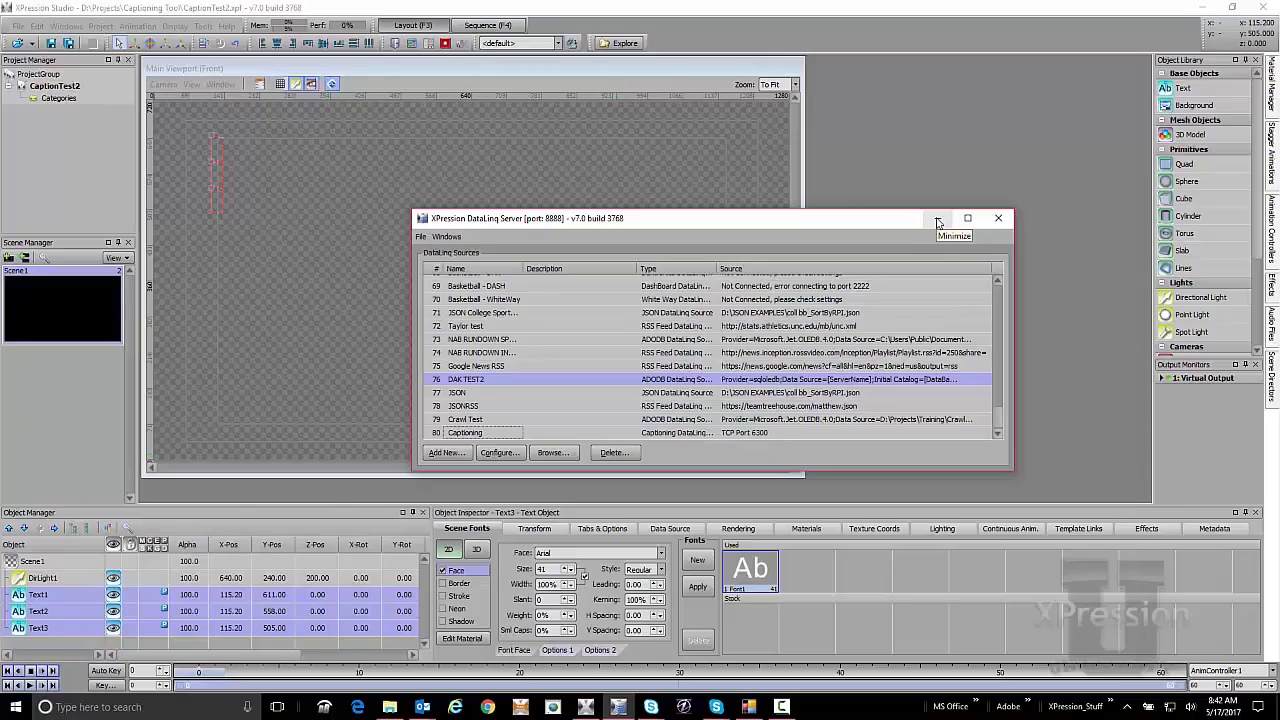
{"action": "left_click", "coordinate": [938, 218]}
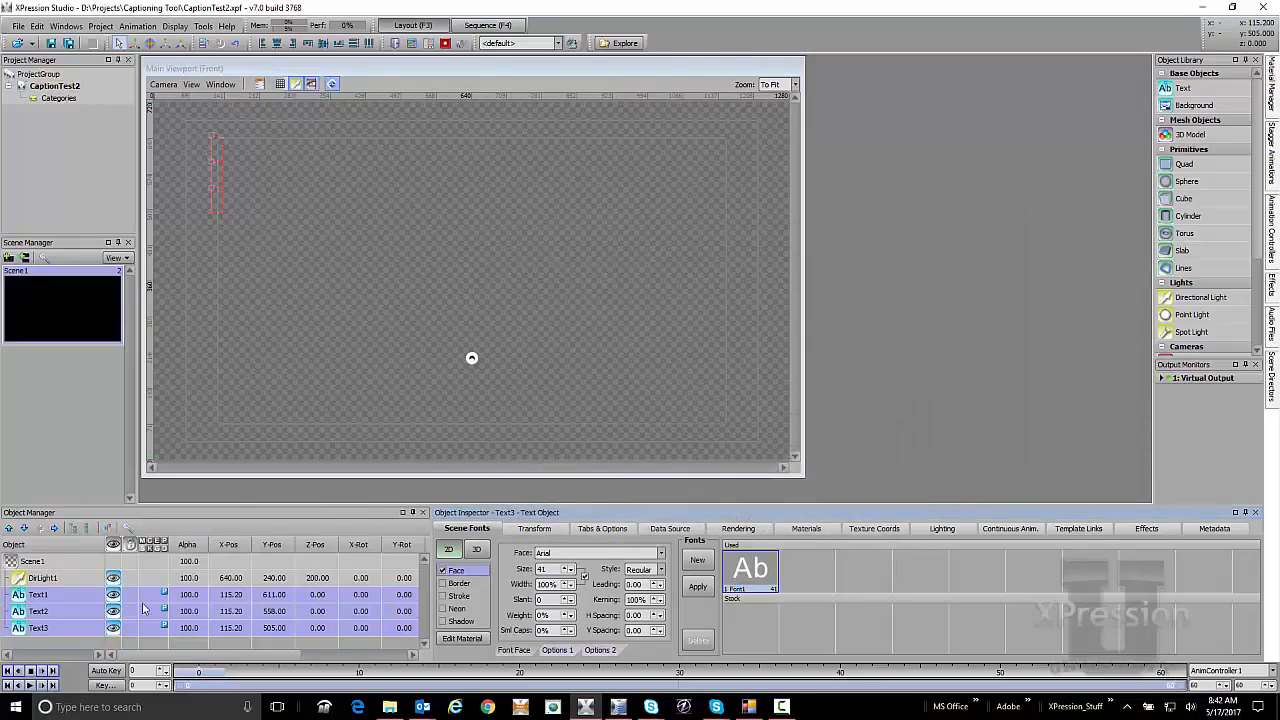
Switch Text1's data source to DataLinq and choose the Captioning source for it
{"action": "left_click", "coordinate": [55, 596]}
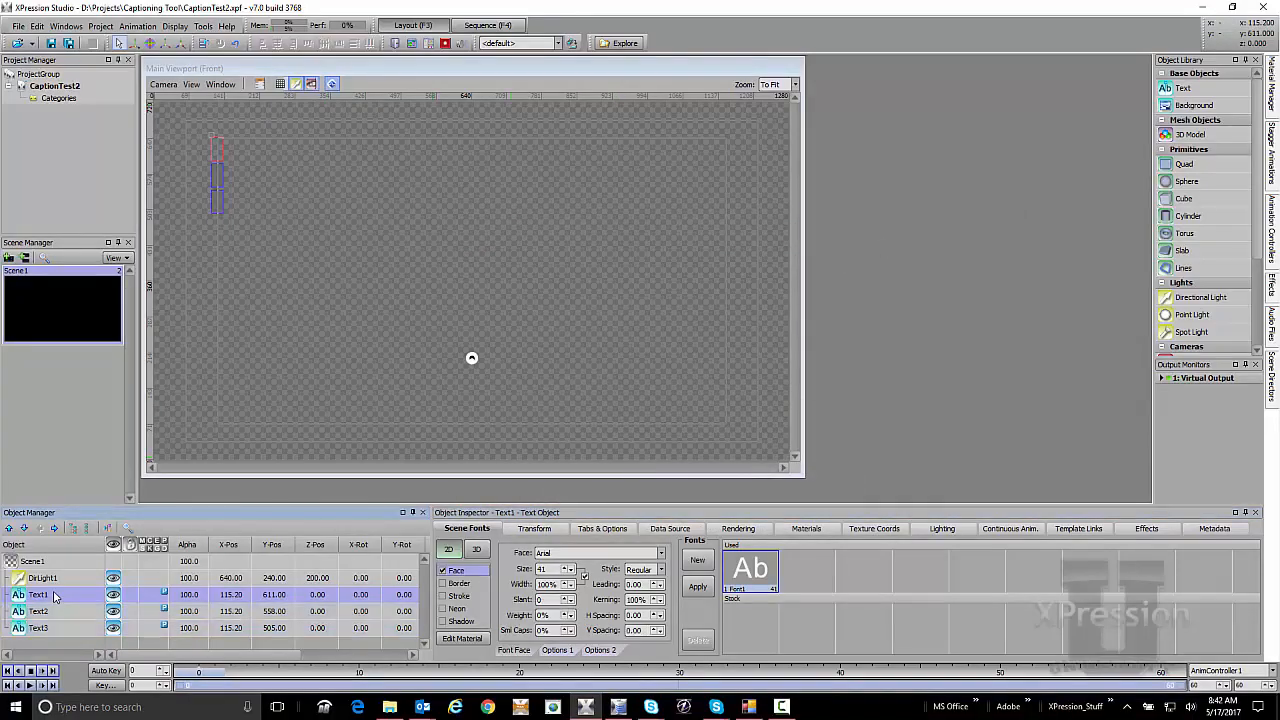
{"action": "left_click", "coordinate": [55, 596]}
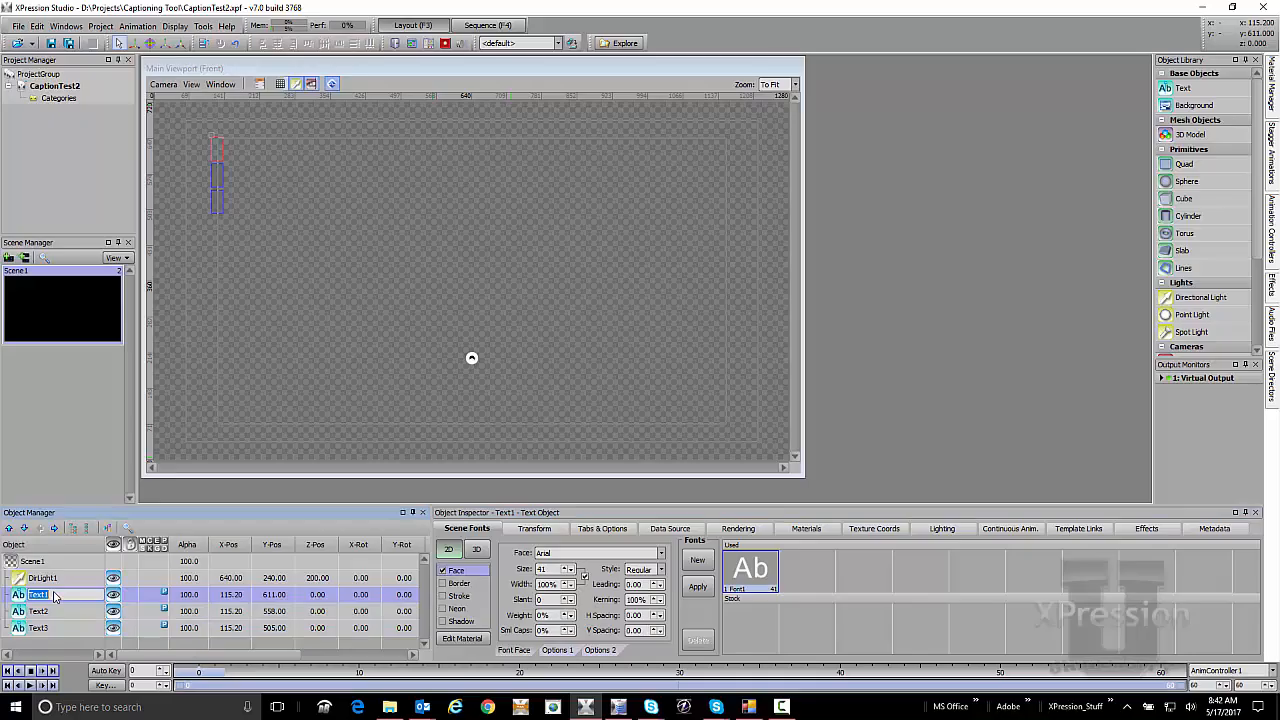
{"action": "left_click", "coordinate": [653, 528]}
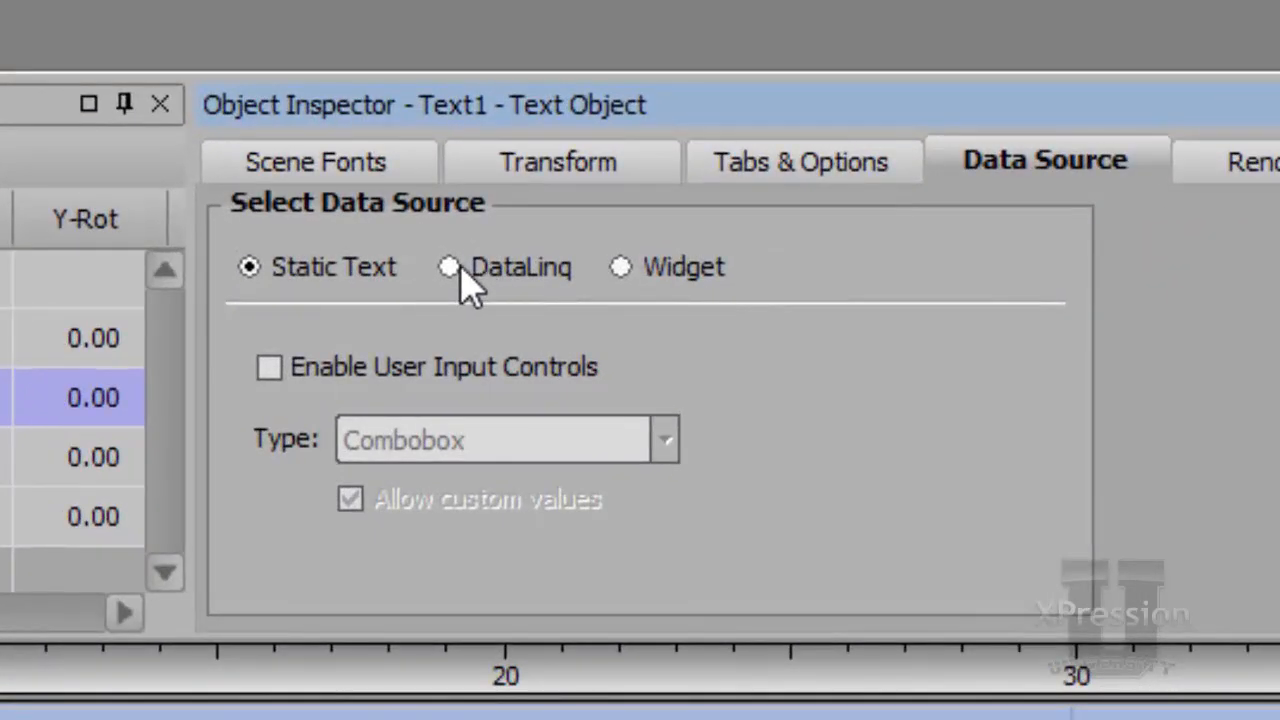
{"action": "left_click", "coordinate": [455, 268]}
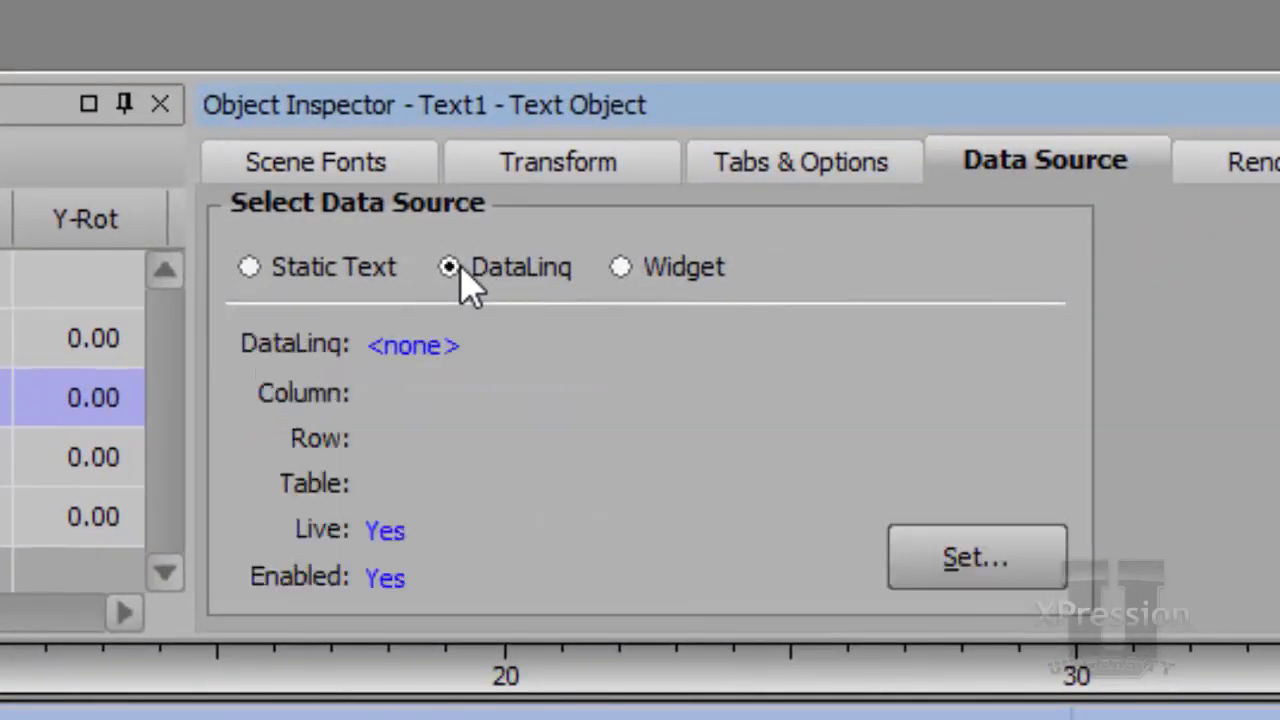
{"action": "left_click", "coordinate": [955, 563]}
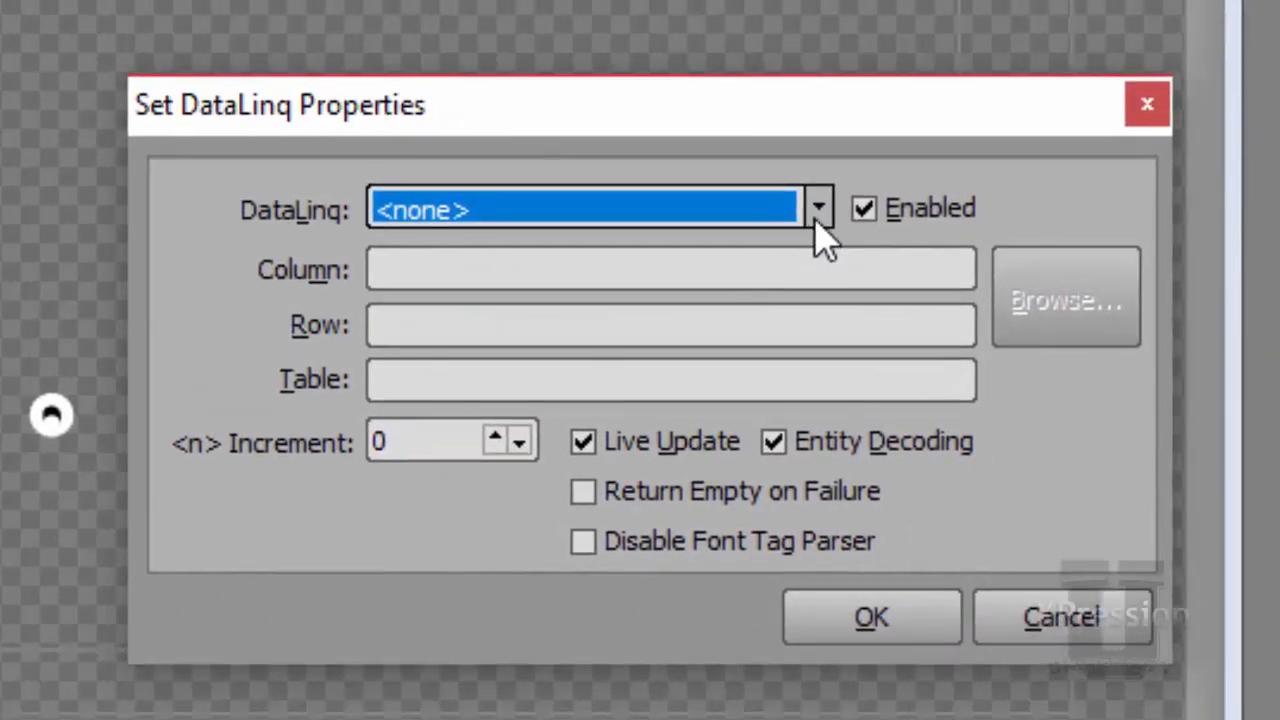
{"action": "left_click", "coordinate": [819, 214]}
{"action": "left_click_drag", "start_coordinate": [814, 303], "coordinate": [814, 337]}
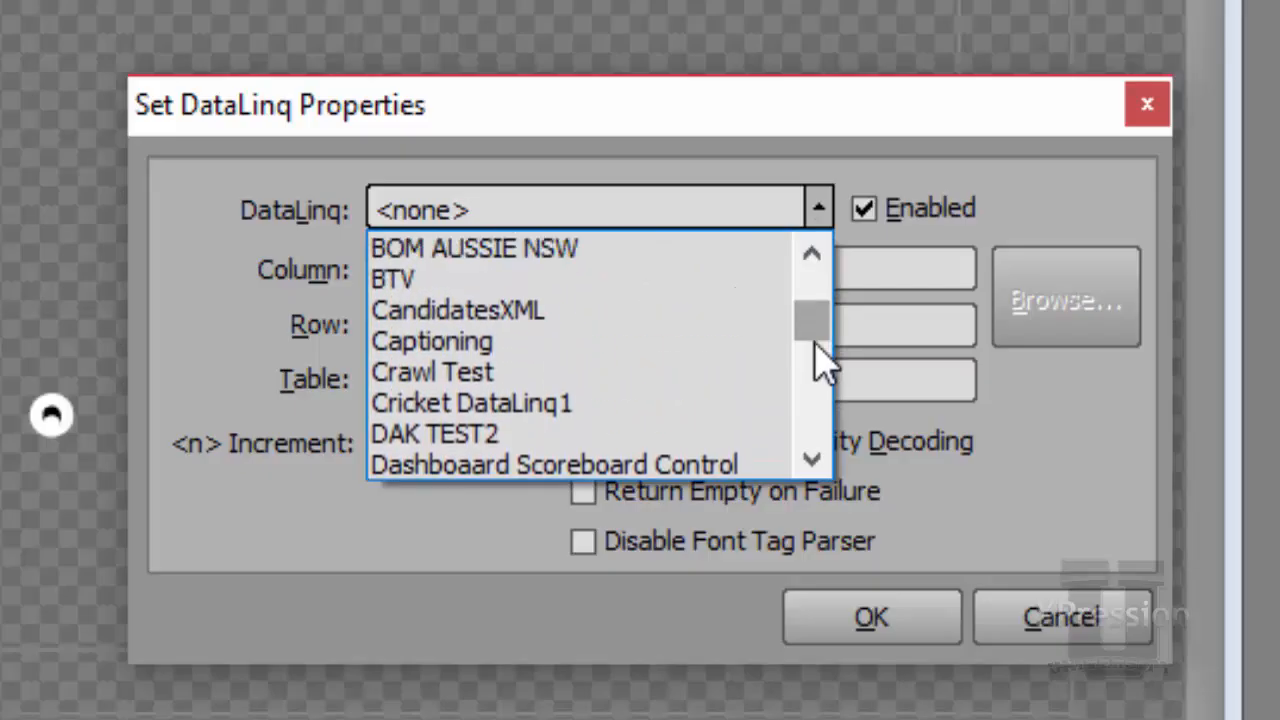
{"action": "left_click", "coordinate": [710, 348]}
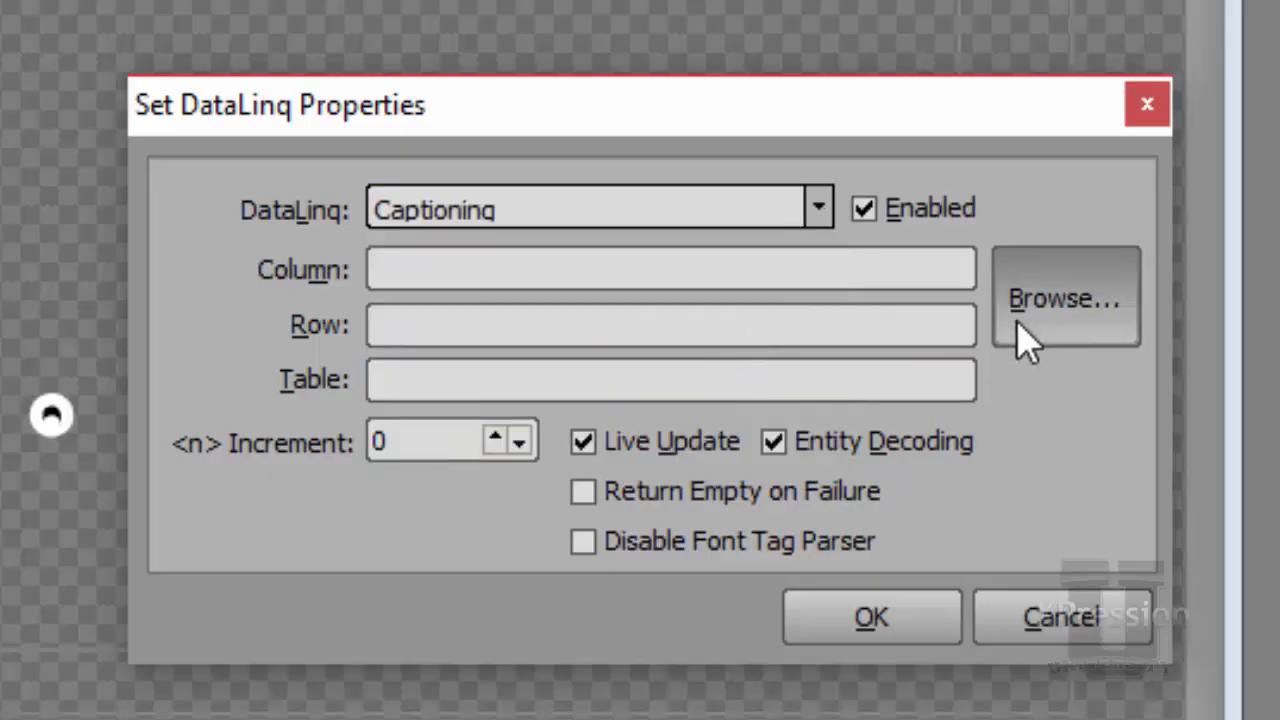
Link Text1 to the Values column of the Line3 row and confirm the DataLinq properties
{"action": "left_click", "coordinate": [1020, 337]}
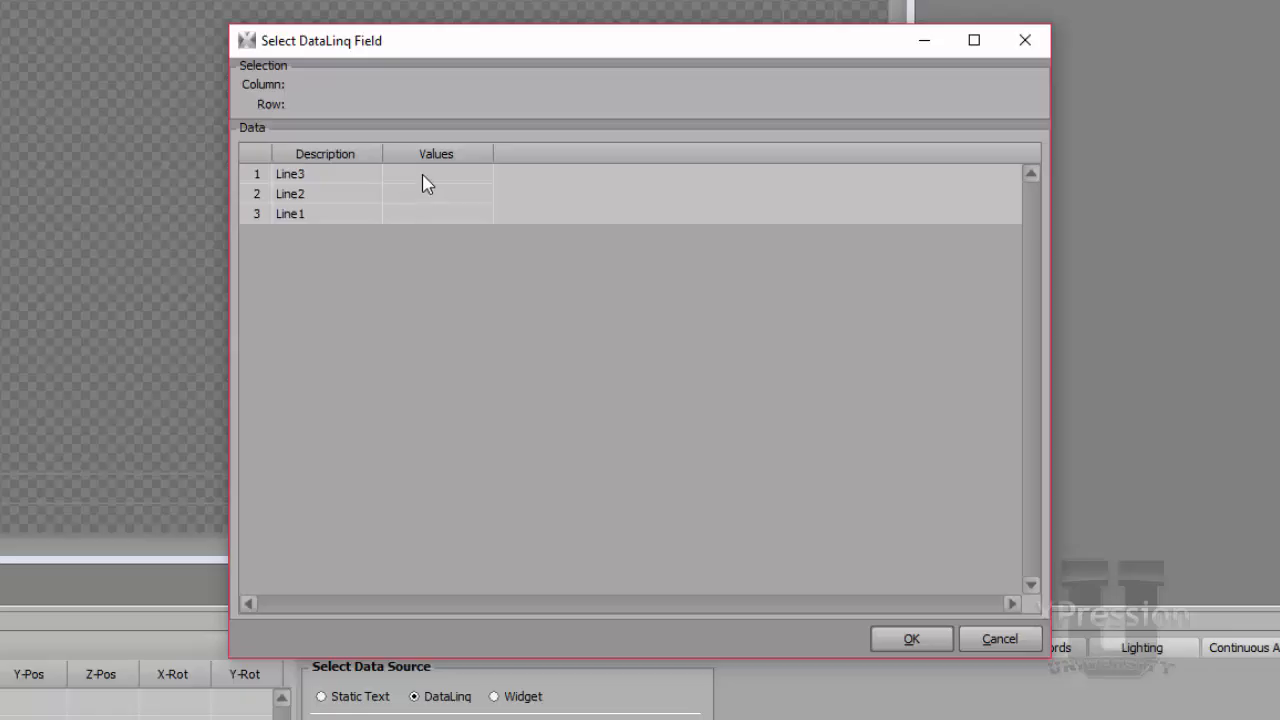
{"action": "left_click", "coordinate": [424, 183]}
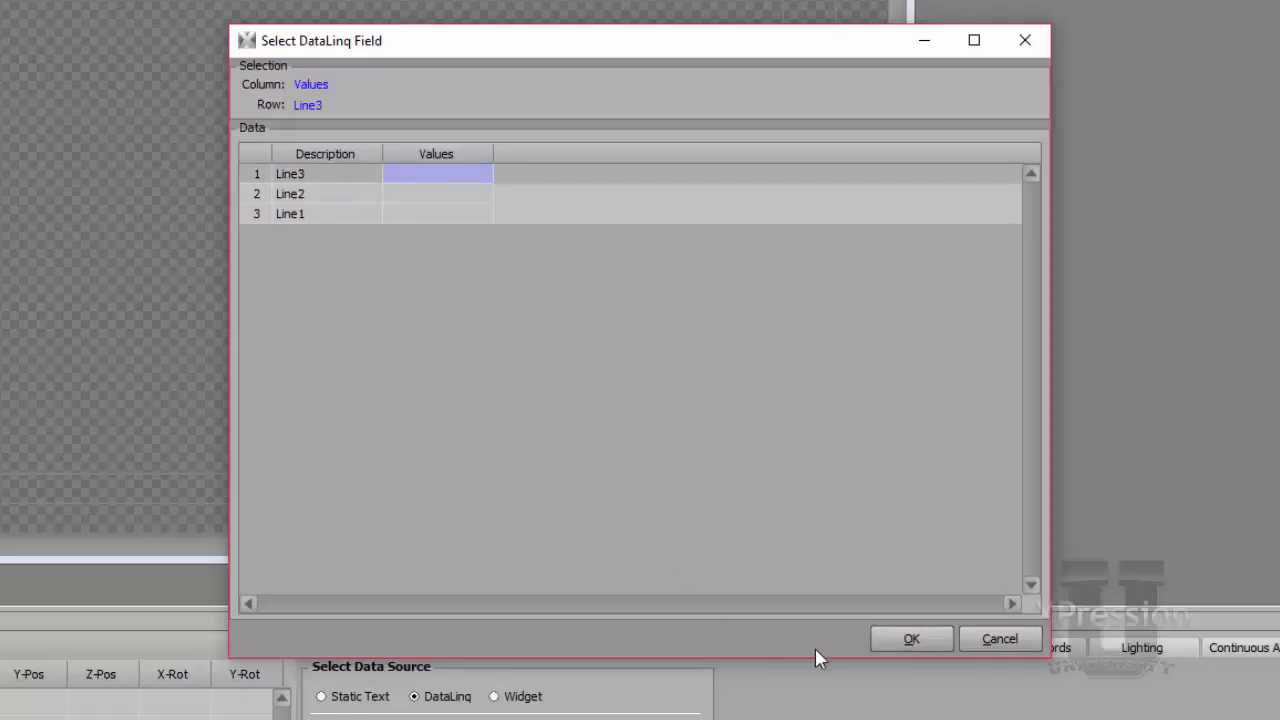
{"action": "left_click", "coordinate": [911, 641]}
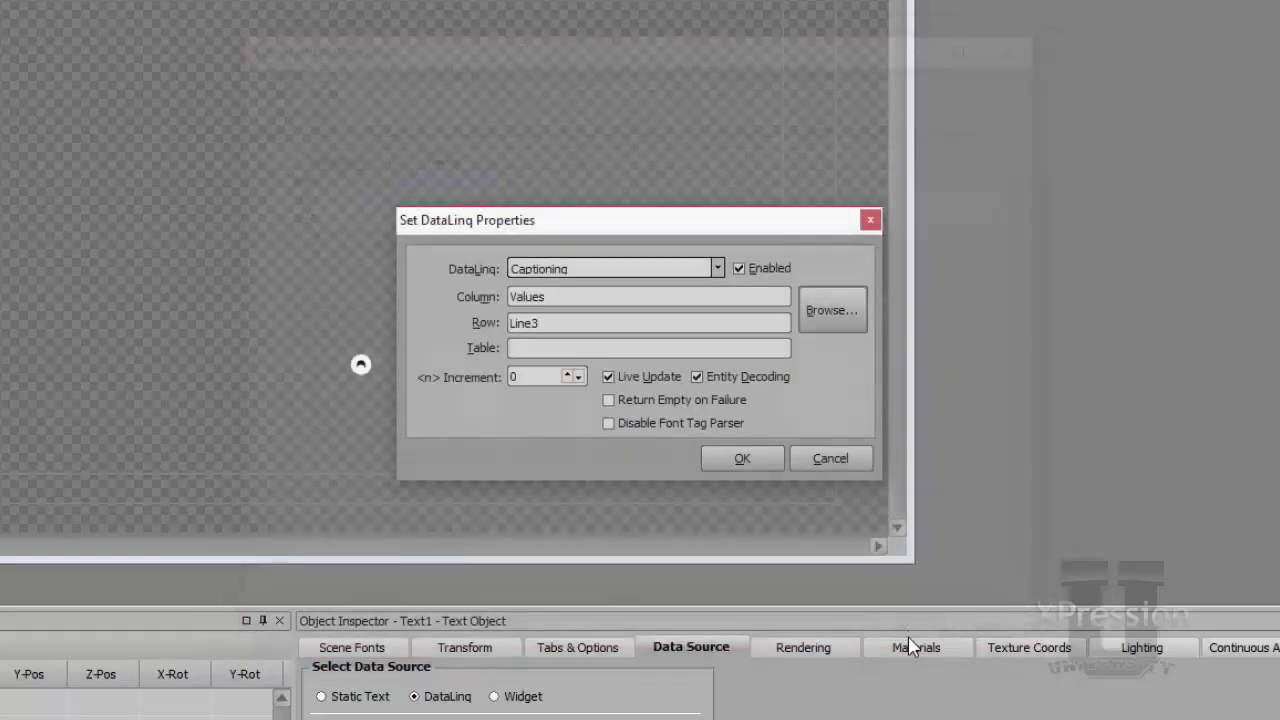
{"action": "left_click", "coordinate": [742, 458]}
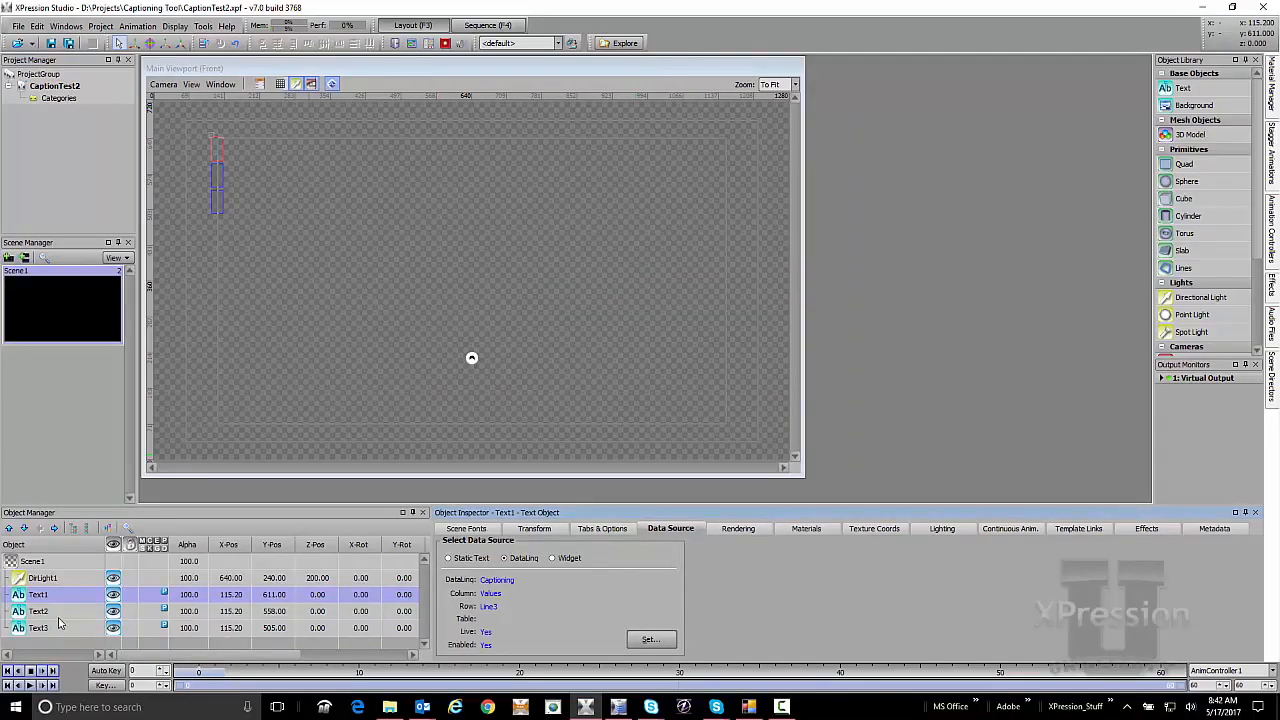
Switch Text2's data source to DataLinq and choose the Captioning source for it
{"action": "left_click", "coordinate": [60, 612]}
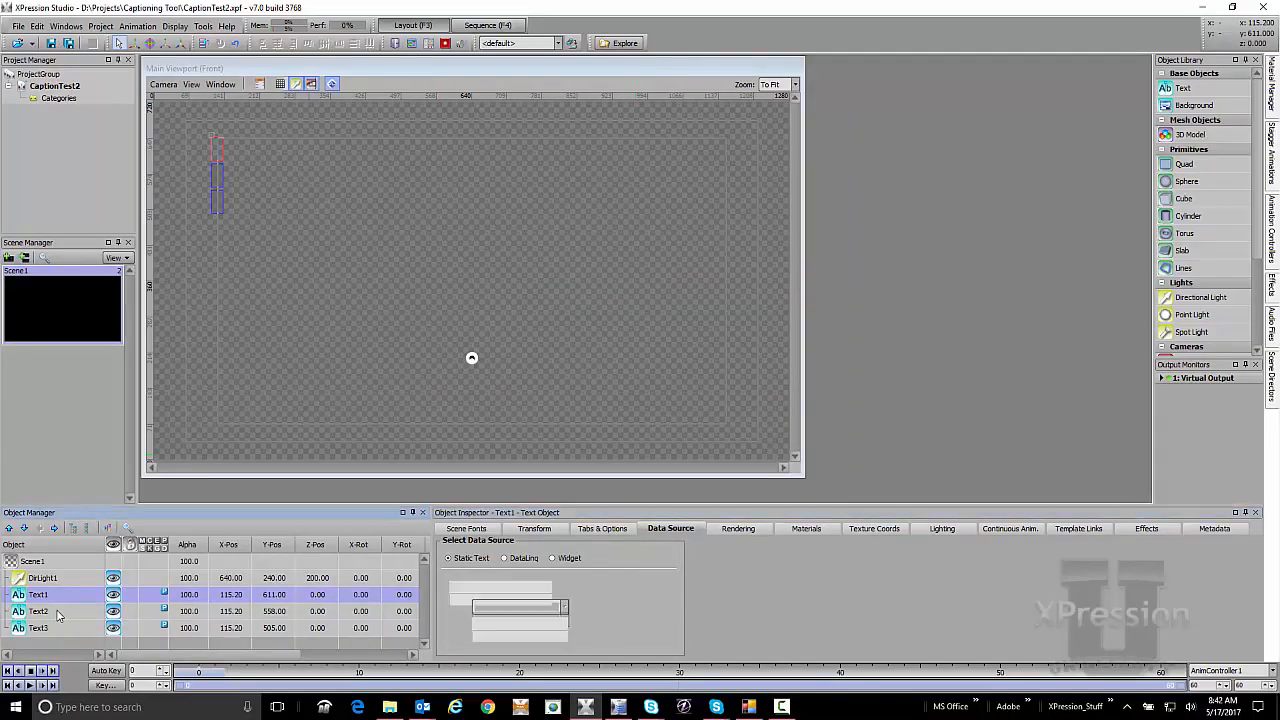
{"action": "left_click", "coordinate": [523, 559]}
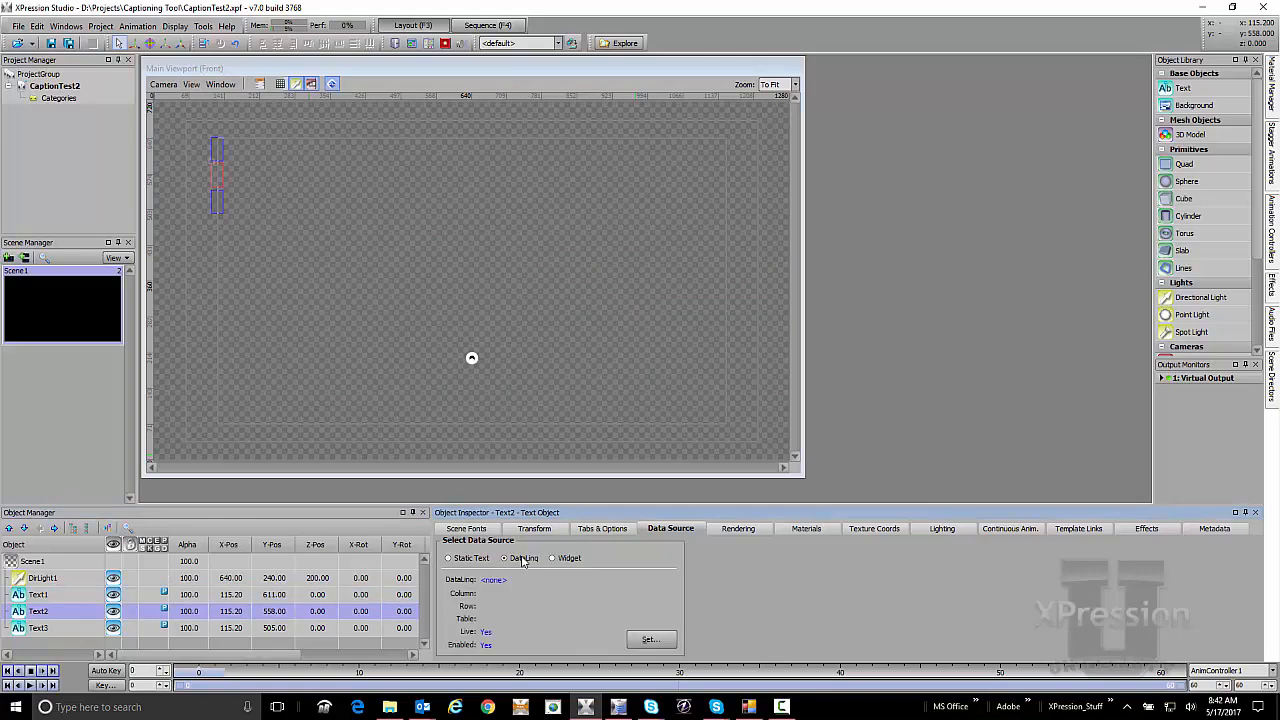
{"action": "left_click", "coordinate": [650, 639]}
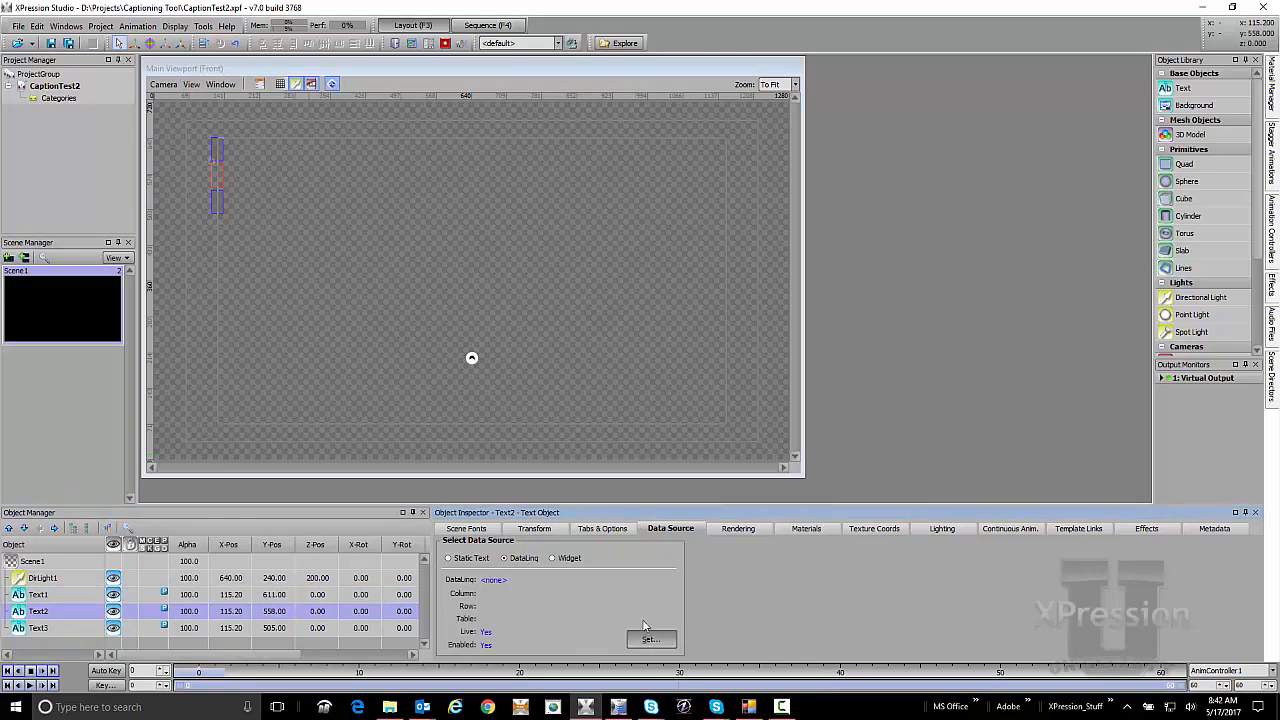
{"action": "left_click", "coordinate": [684, 301]}
{"action": "scroll", "coordinate": [667, 330], "scroll_direction": "down", "scroll_amount": 3}
{"action": "scroll", "coordinate": [668, 332], "scroll_direction": "down", "scroll_amount": 5}
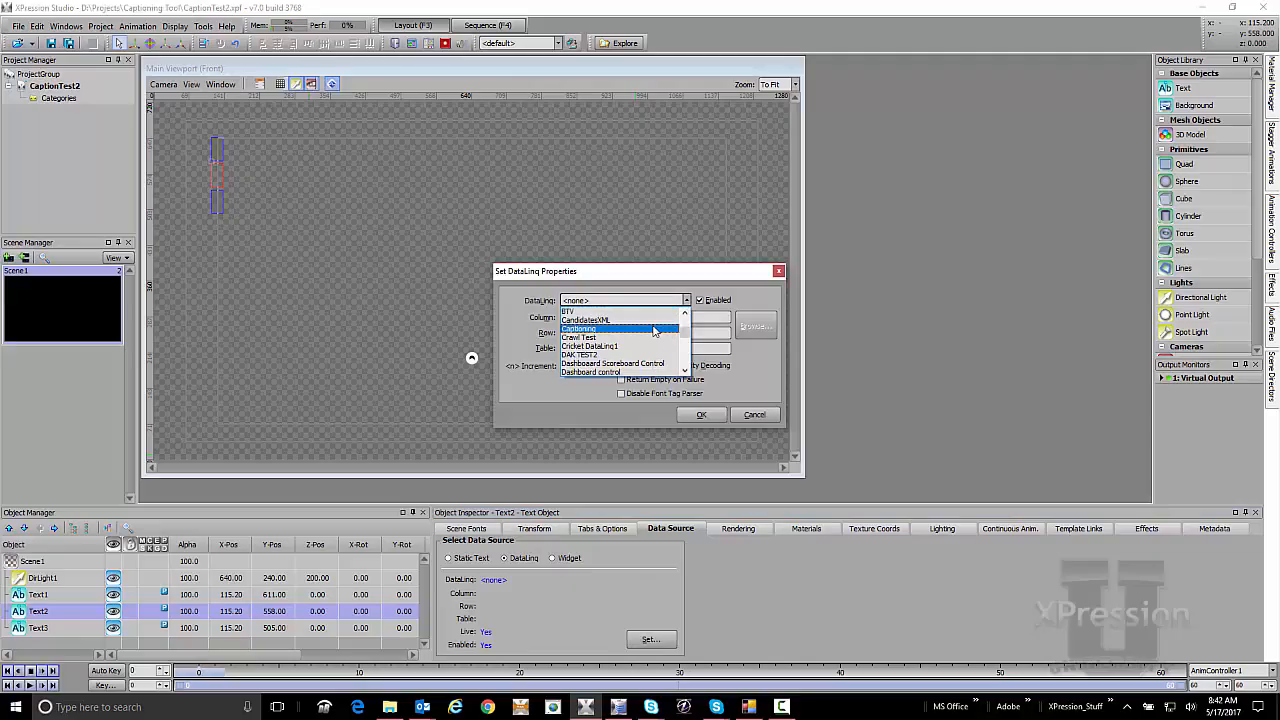
{"action": "left_click", "coordinate": [650, 332]}
Link Text2 to the Values column of the Line2 row and confirm the DataLinq properties
{"action": "left_click", "coordinate": [755, 328]}
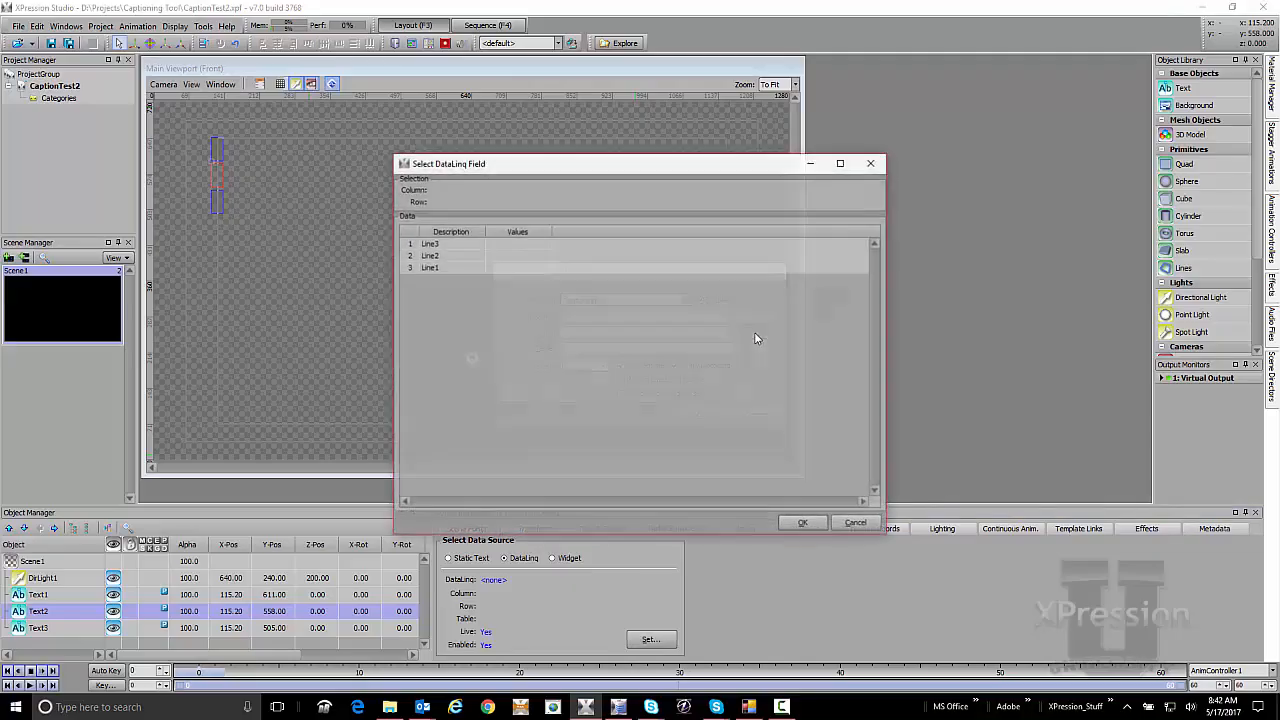
{"action": "left_click", "coordinate": [503, 256]}
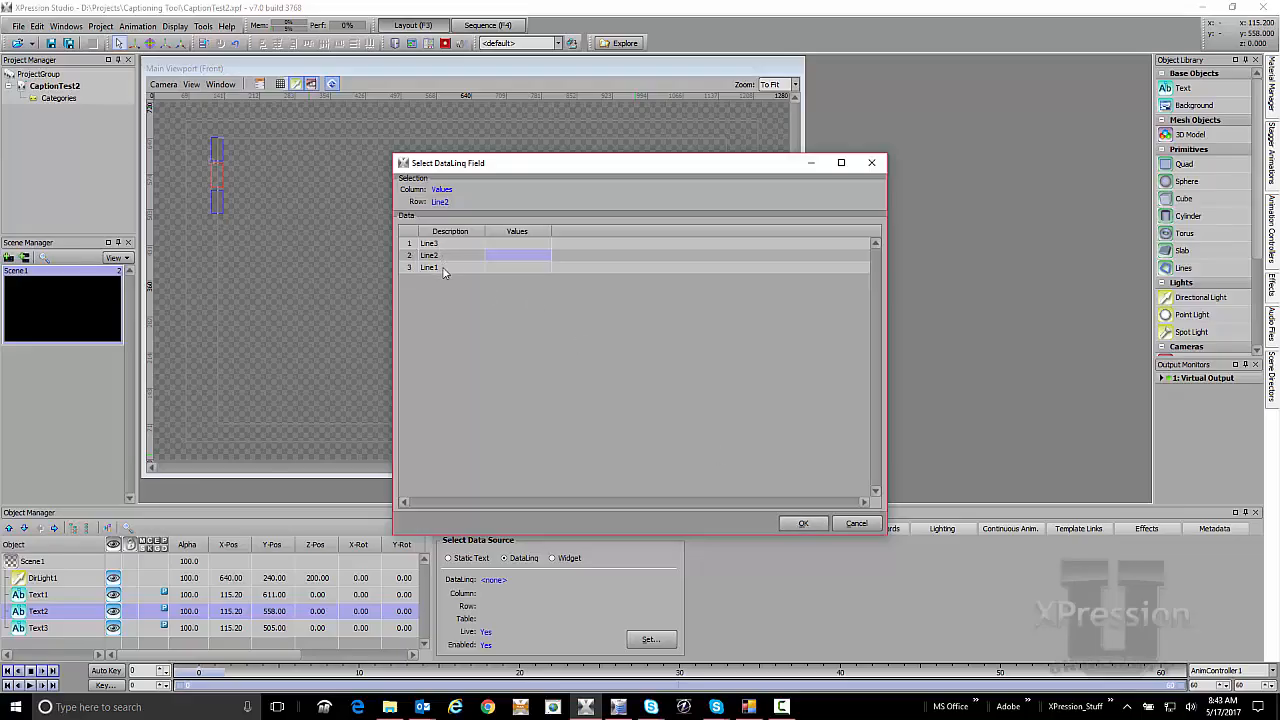
{"action": "left_click", "coordinate": [801, 524]}
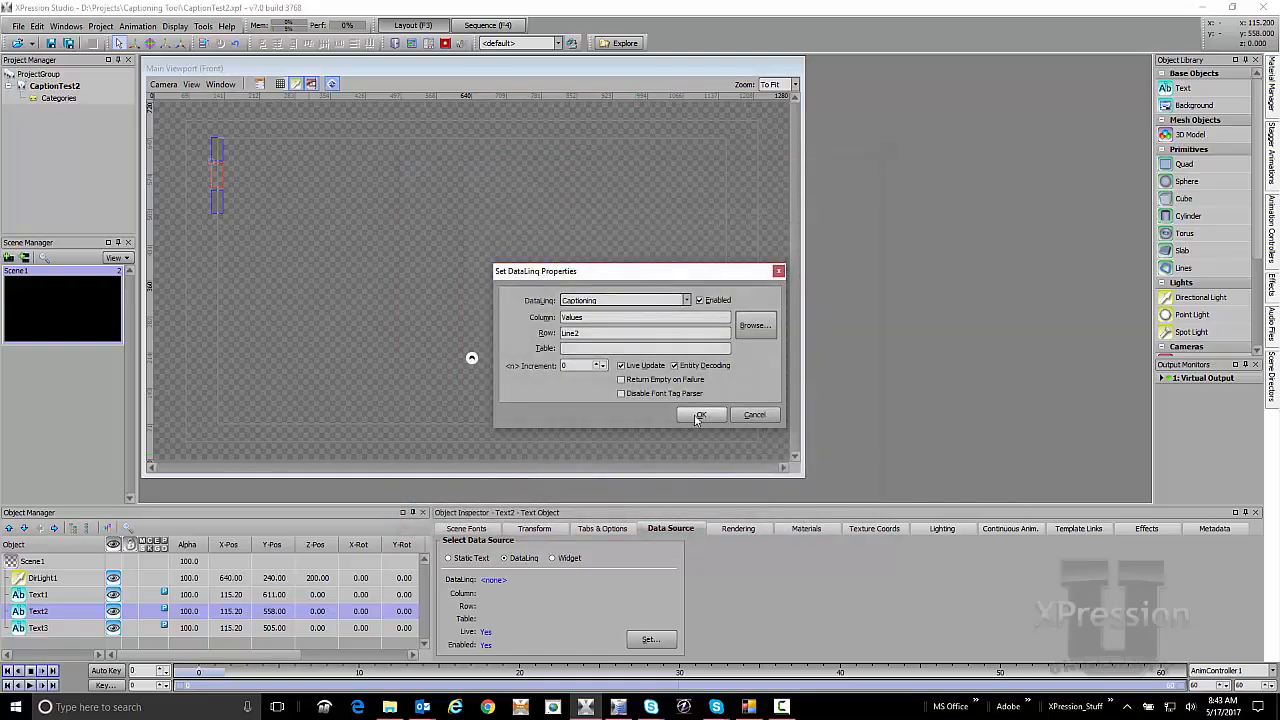
{"action": "left_click", "coordinate": [698, 417]}
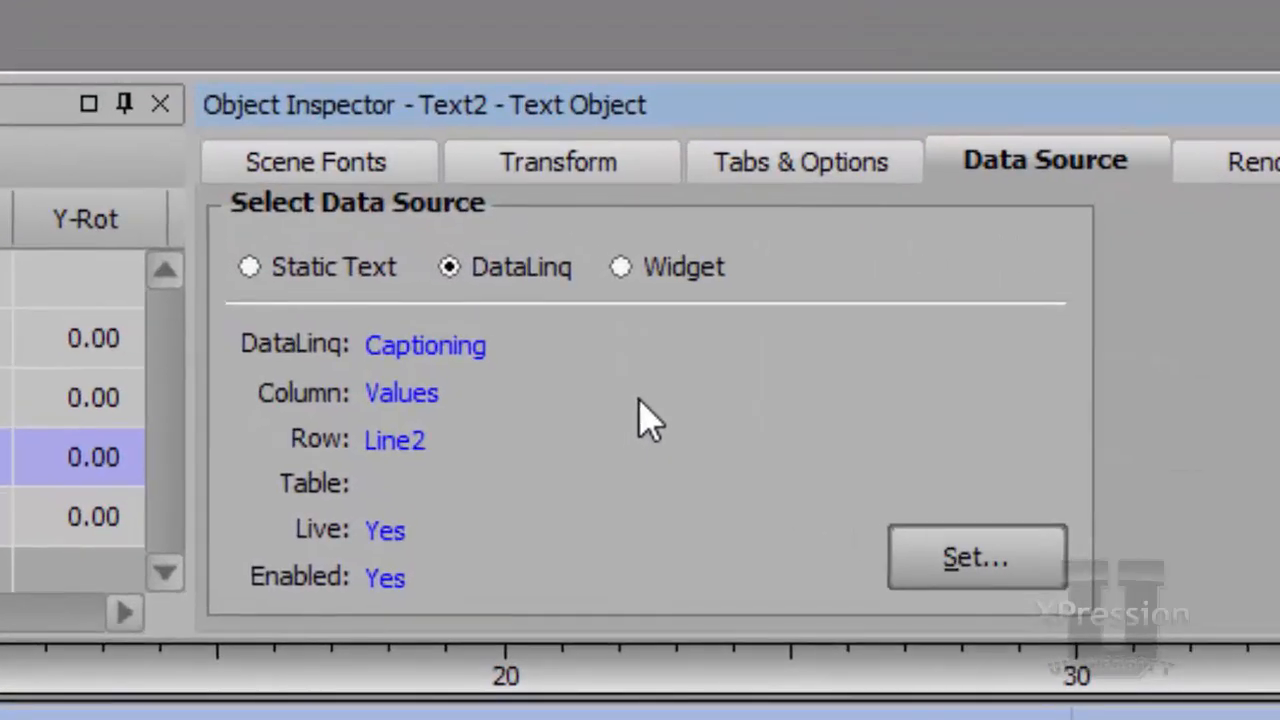
Copy Text2's DataLinq settings and paste them onto Text3 with its data source switched to DataLinq
{"action": "right_click", "coordinate": [640, 402]}
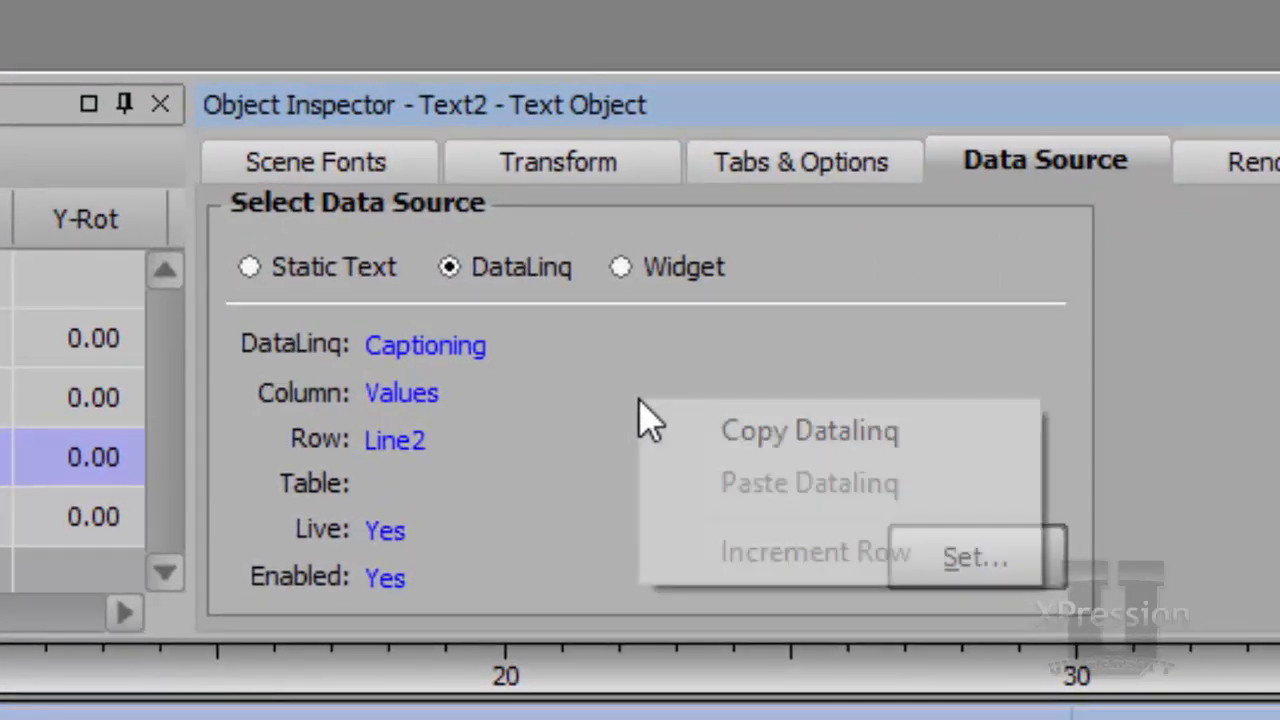
{"action": "left_click", "coordinate": [712, 435]}
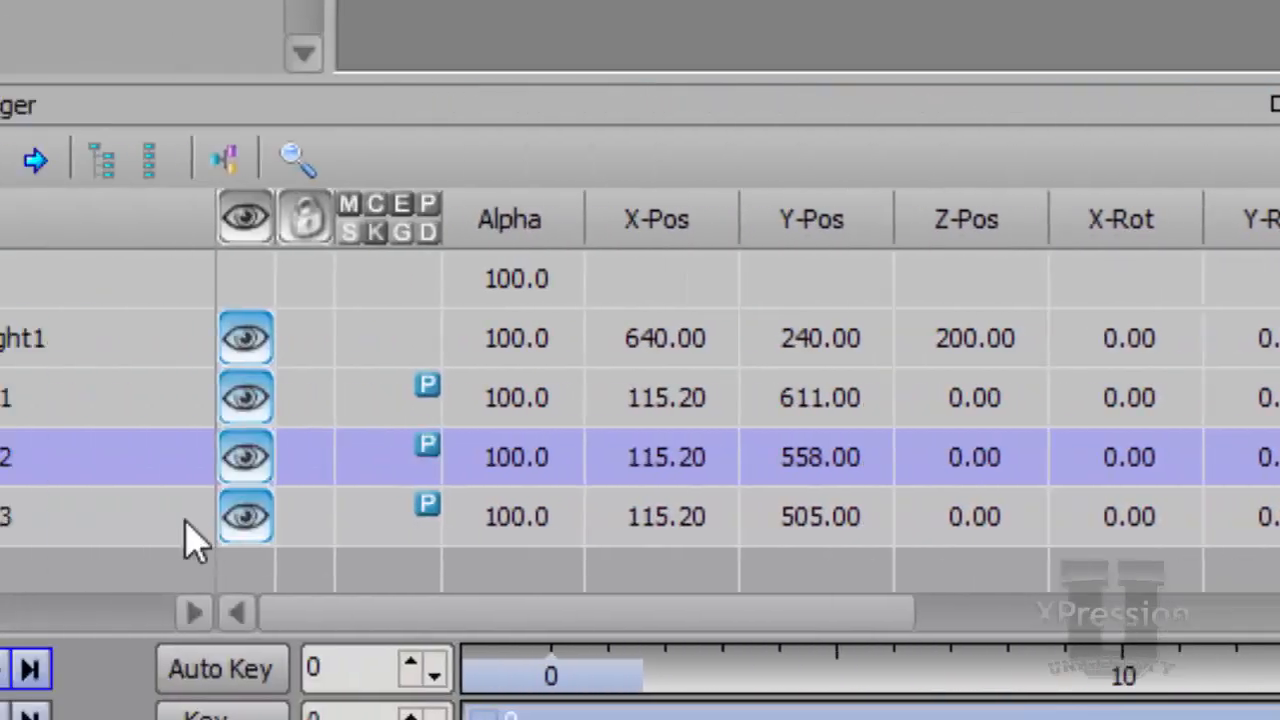
{"action": "left_click", "coordinate": [240, 545]}
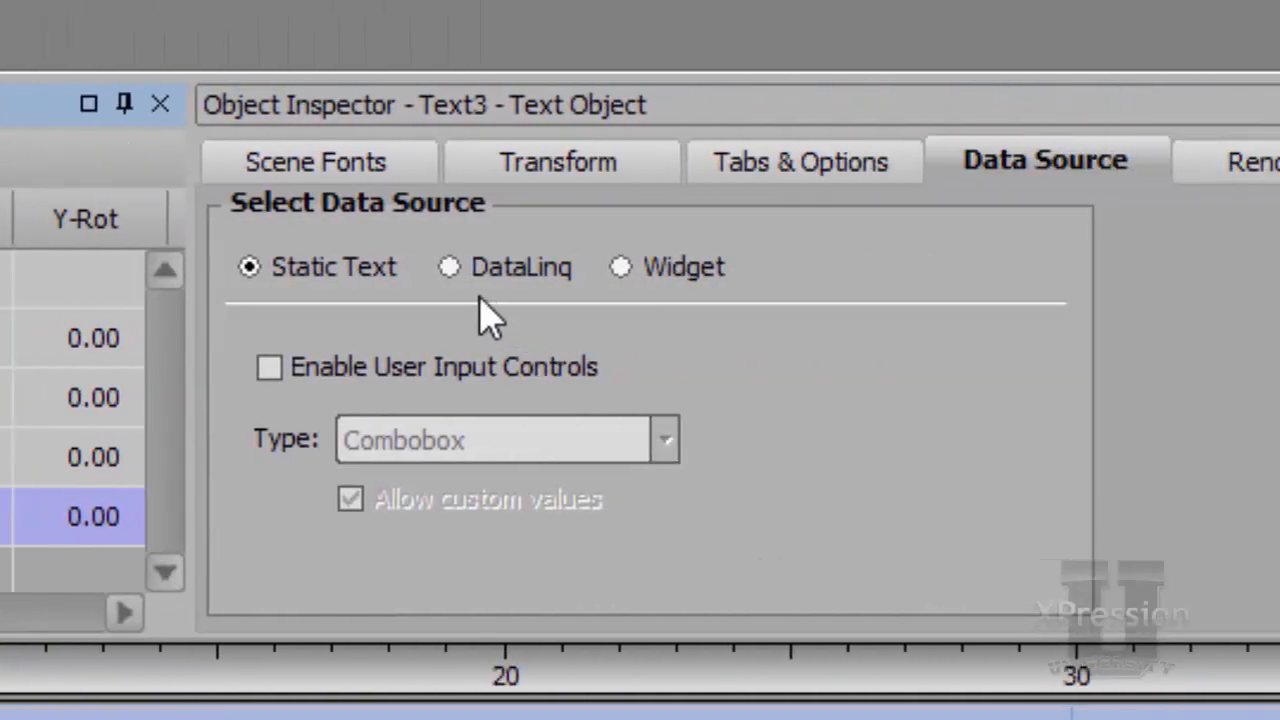
{"action": "left_click", "coordinate": [455, 267]}
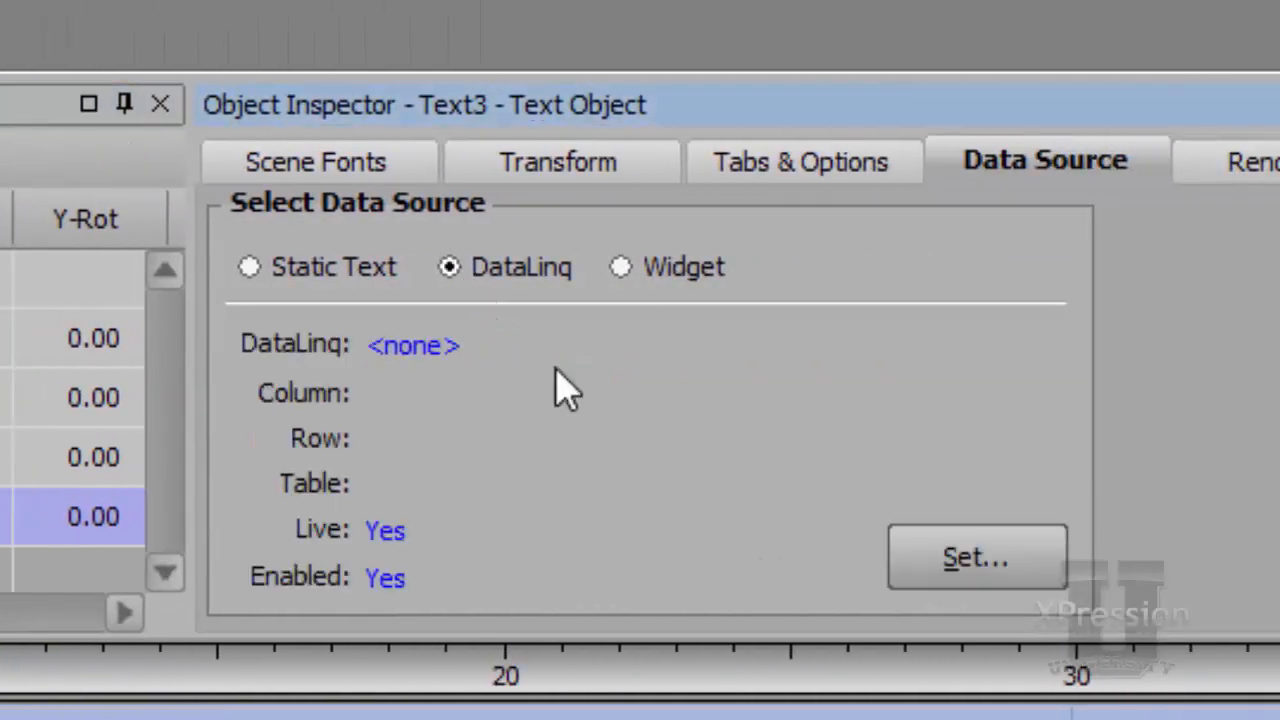
{"action": "right_click", "coordinate": [700, 378]}
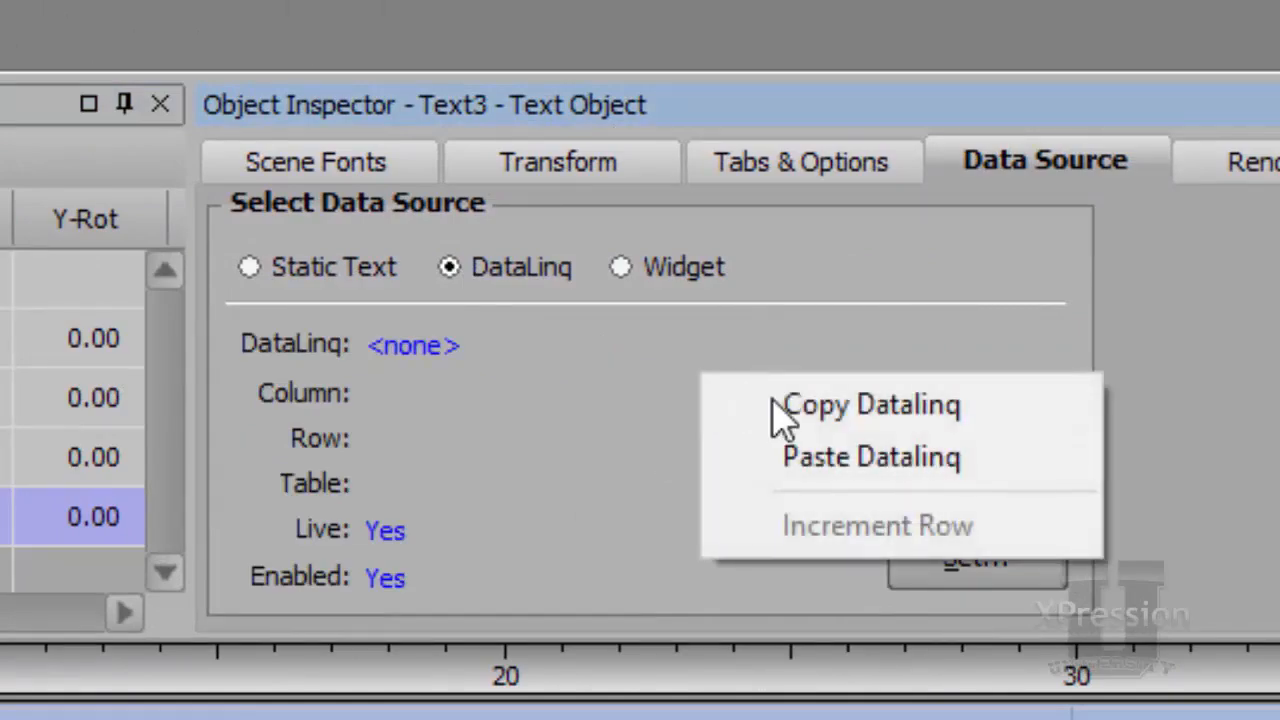
{"action": "left_click", "coordinate": [825, 458]}
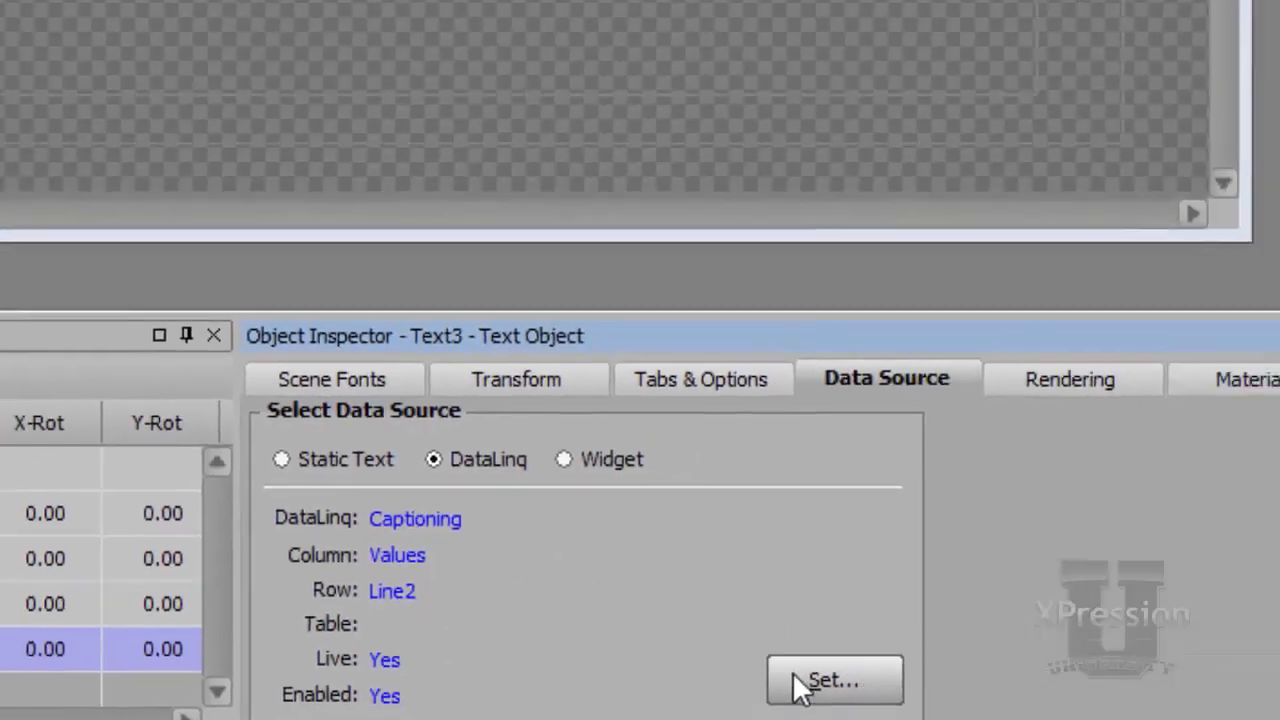
Change Text3's DataLinq field to the Values column of the Line1 row and confirm the properties
{"action": "left_click", "coordinate": [795, 676]}
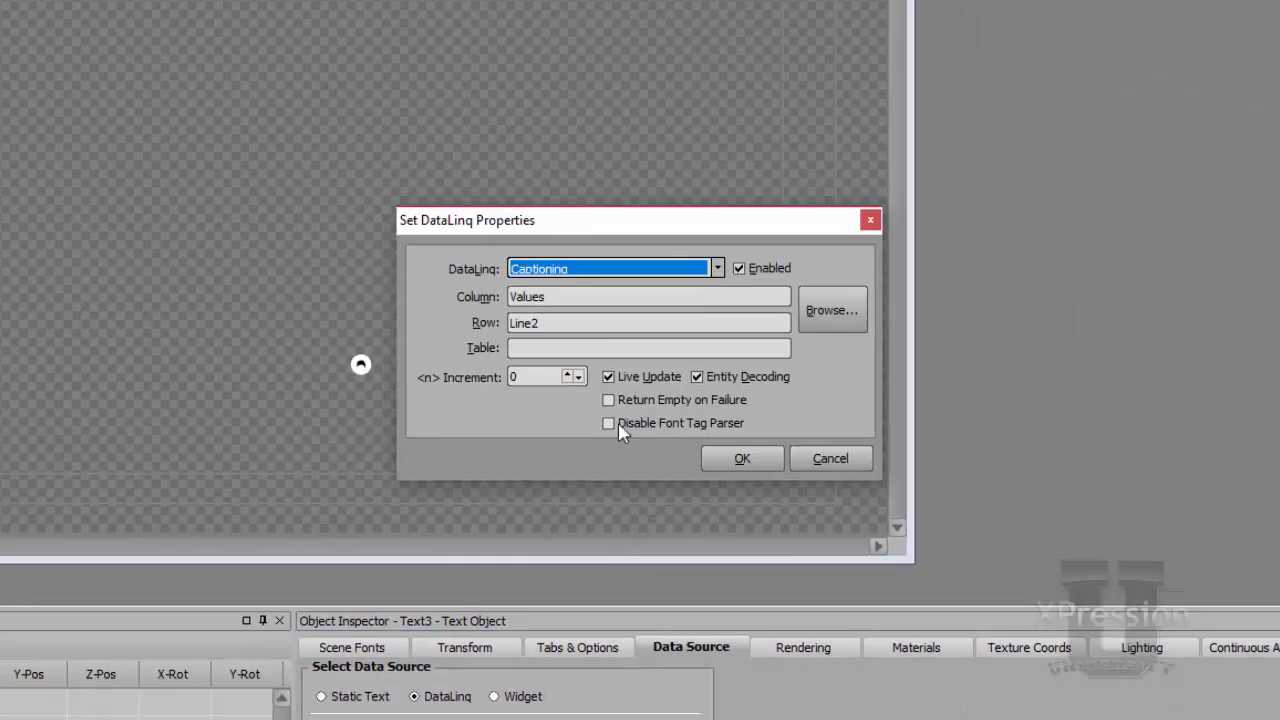
{"action": "left_click", "coordinate": [812, 312]}
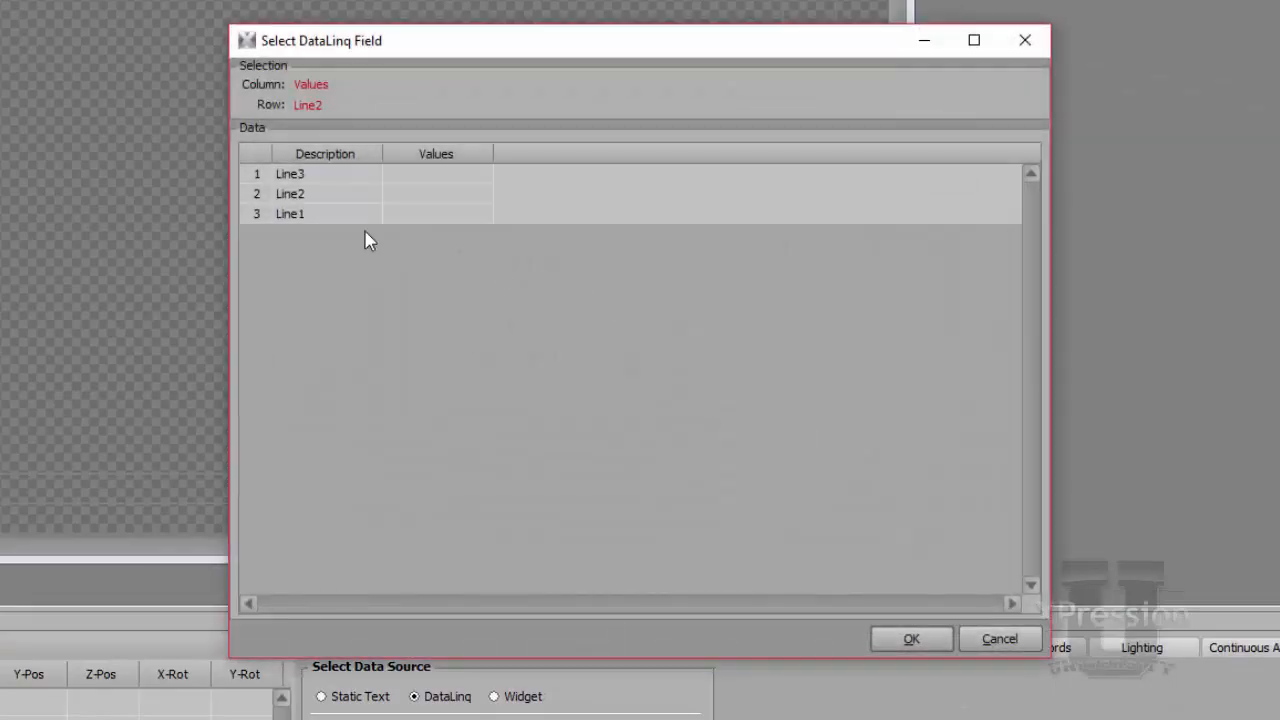
{"action": "left_click", "coordinate": [395, 216]}
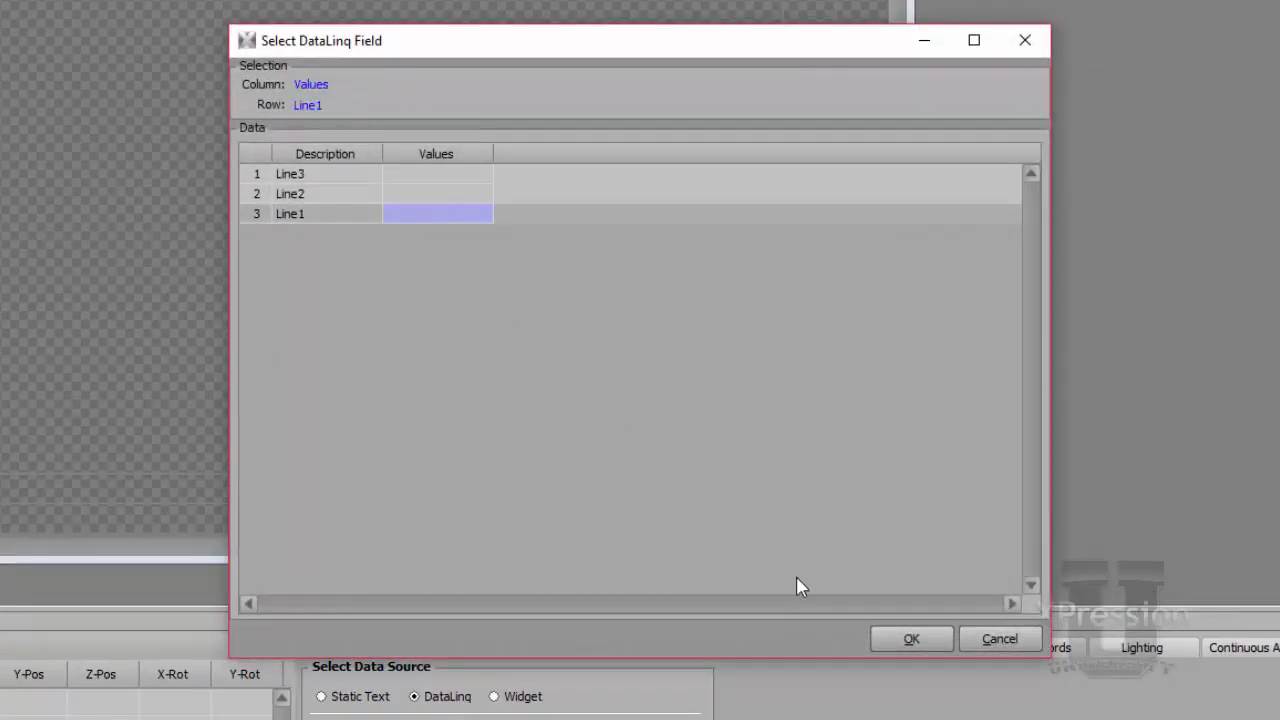
{"action": "left_click", "coordinate": [905, 638]}
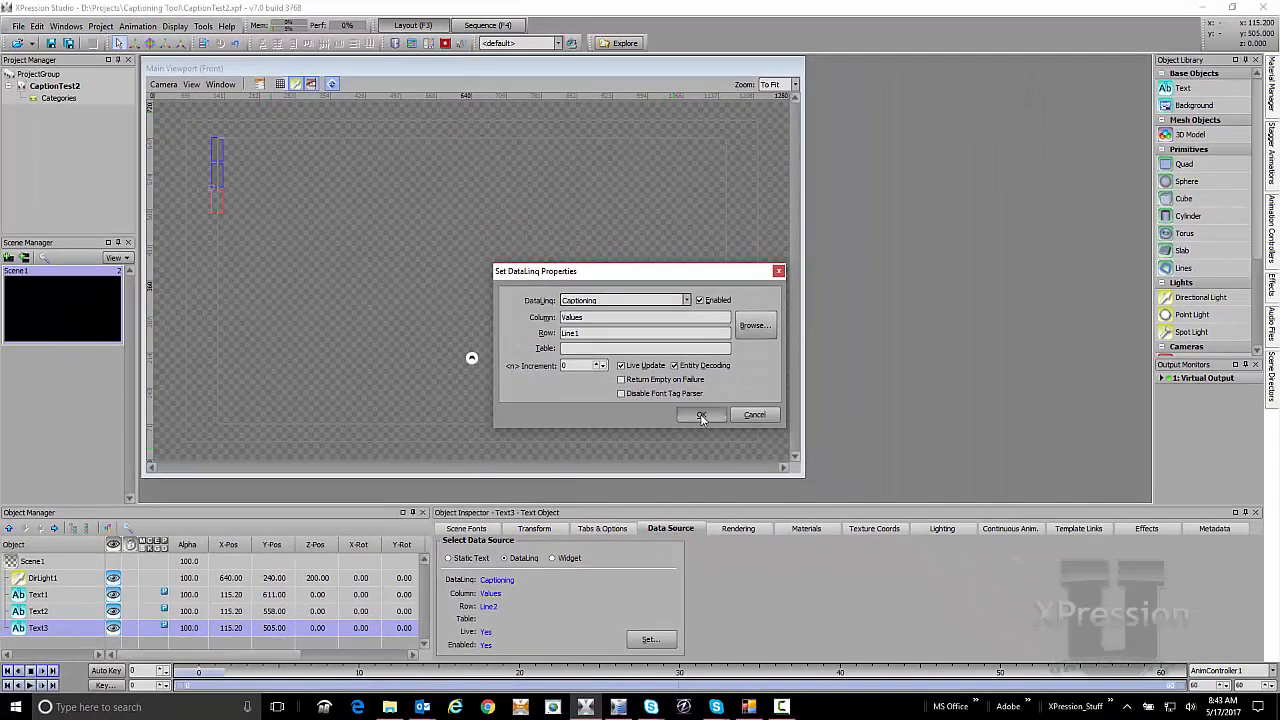
{"action": "left_click", "coordinate": [742, 458]}
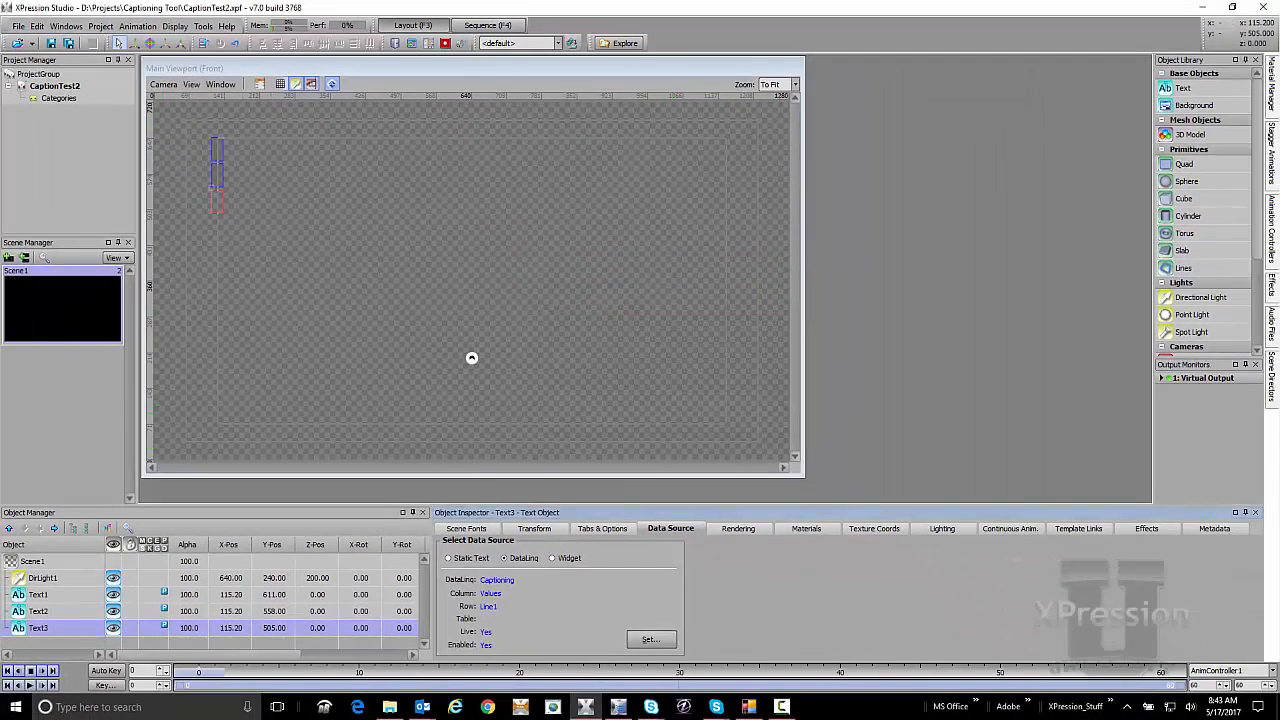